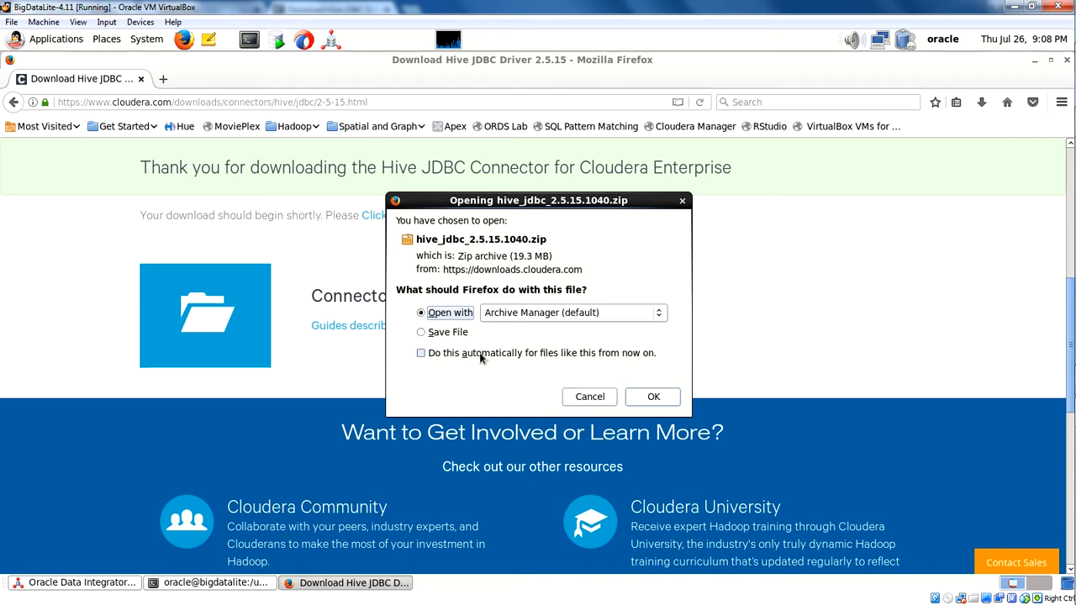
Save hive_jdbc_2.5.15.1040.zip to disk and open the folder containing the download.
left_click(457, 334)
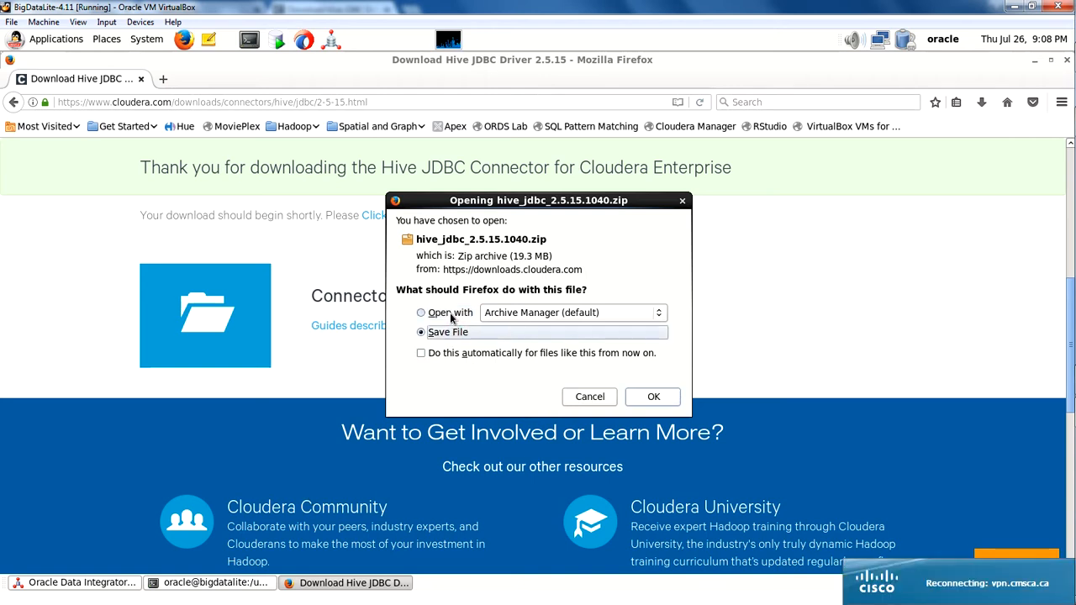
left_click(649, 396)
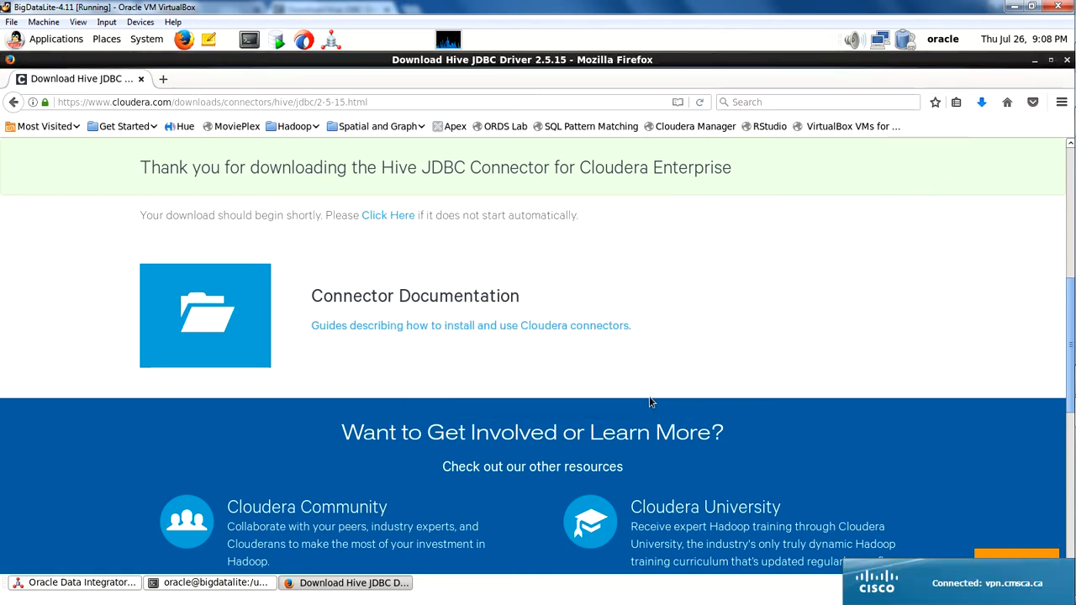
left_click(981, 105)
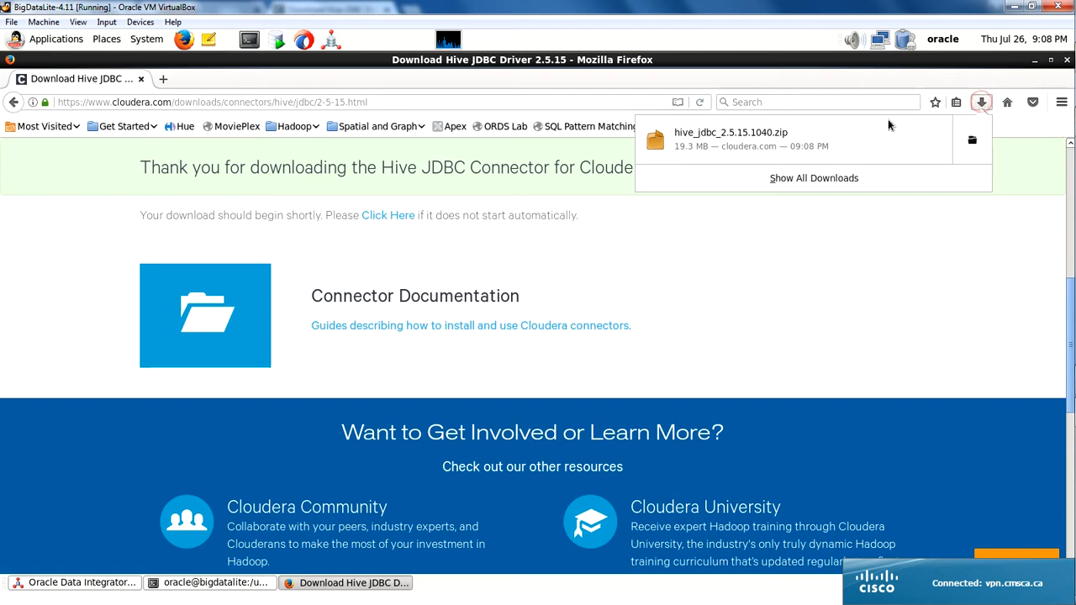
left_click(974, 143)
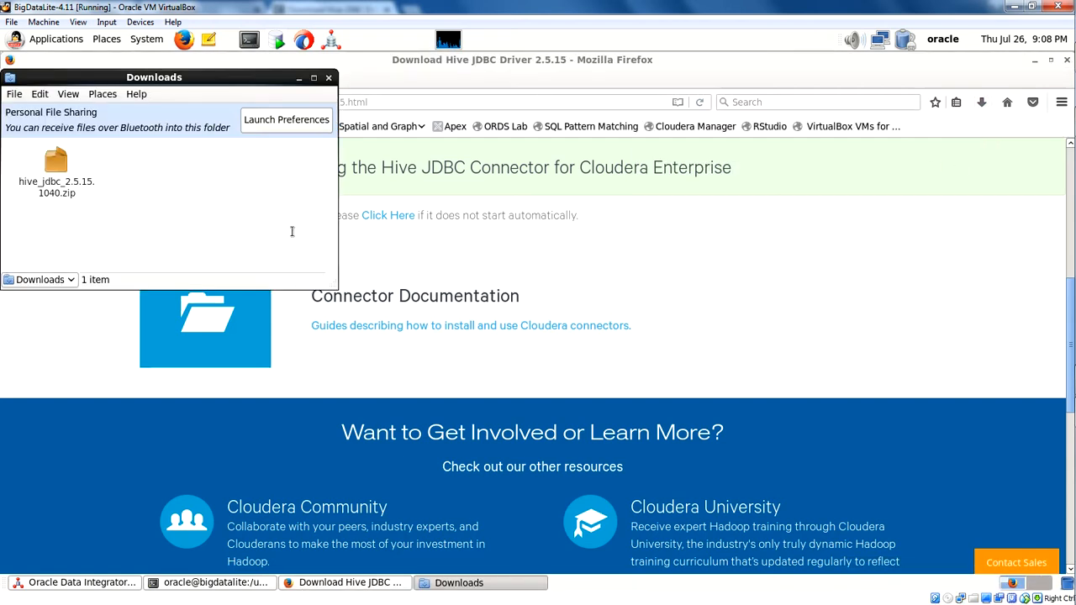
Open a terminal in the Downloads folder and list the folder's files.
left_click(74, 174)
right_click(200, 196)
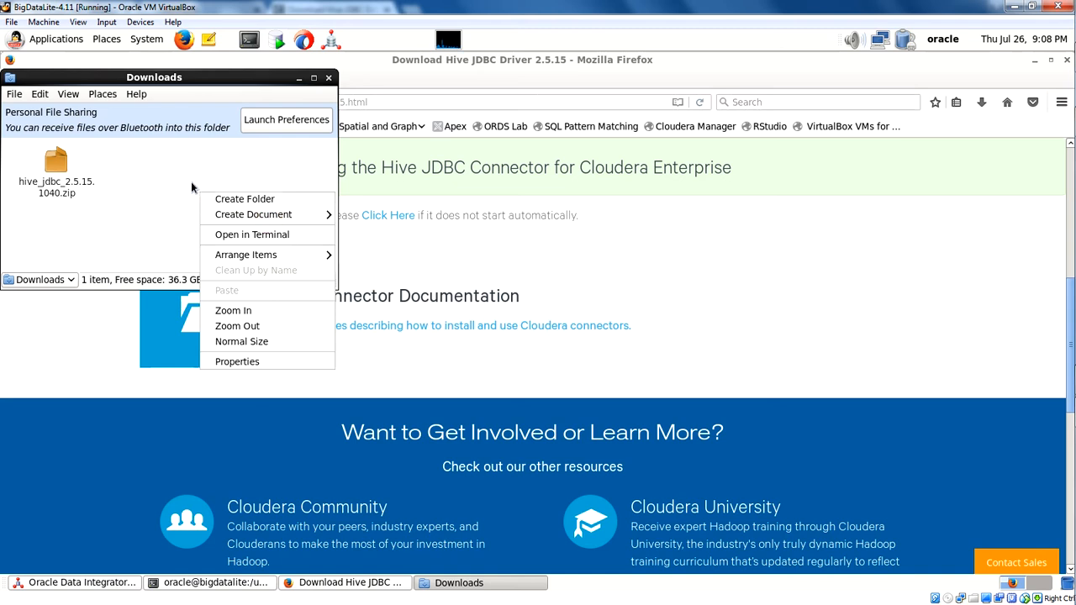
left_click(218, 234)
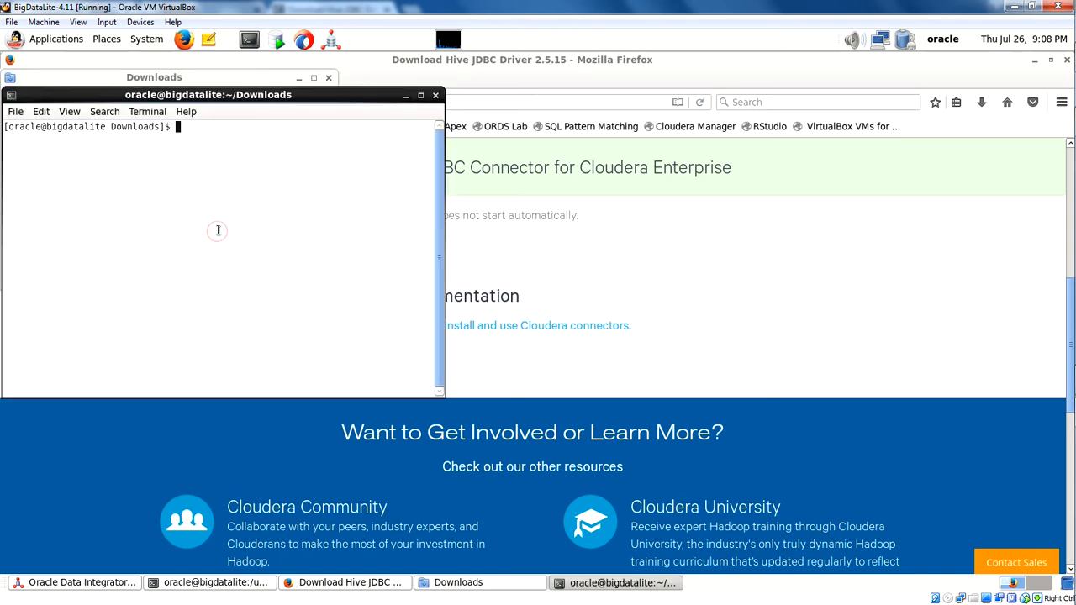
left_click_drag(238, 97, 378, 227)
type("ls")
key("Return")
type("unzip")
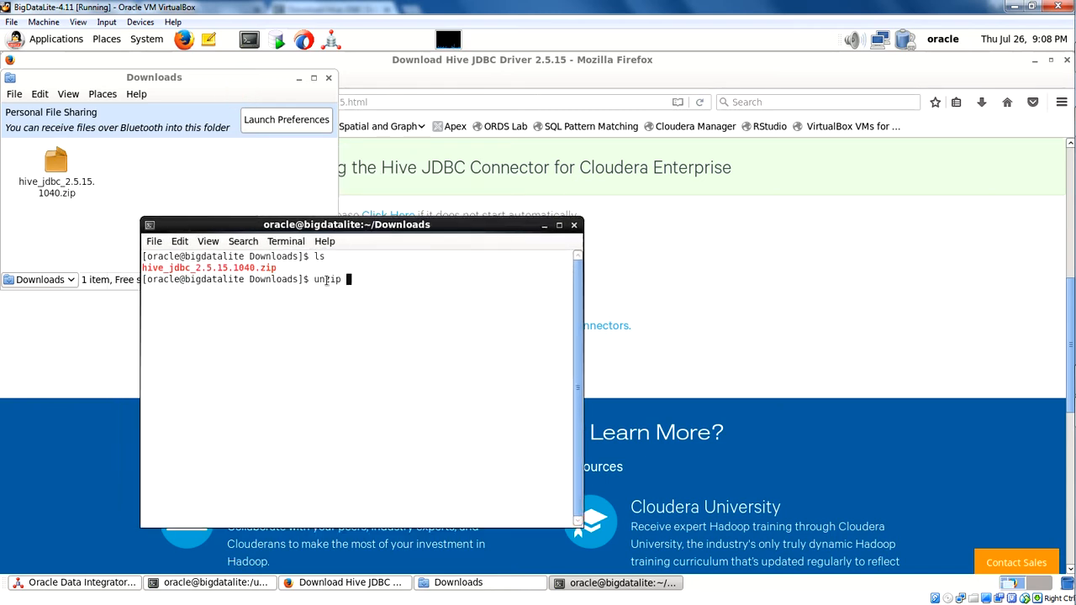
key("BackSpace")
key("BackSpace")
key("BackSpace")
key("BackSpace")
key("BackSpace")
key("BackSpace")
Open a second terminal, go up to the root directory and list its contents.
left_click(249, 39)
left_click_drag(258, 98, 668, 328)
type("l")
type("d ..")
key("Return")
type("cd ..")
key("Return")
type("ls")
key("Return")
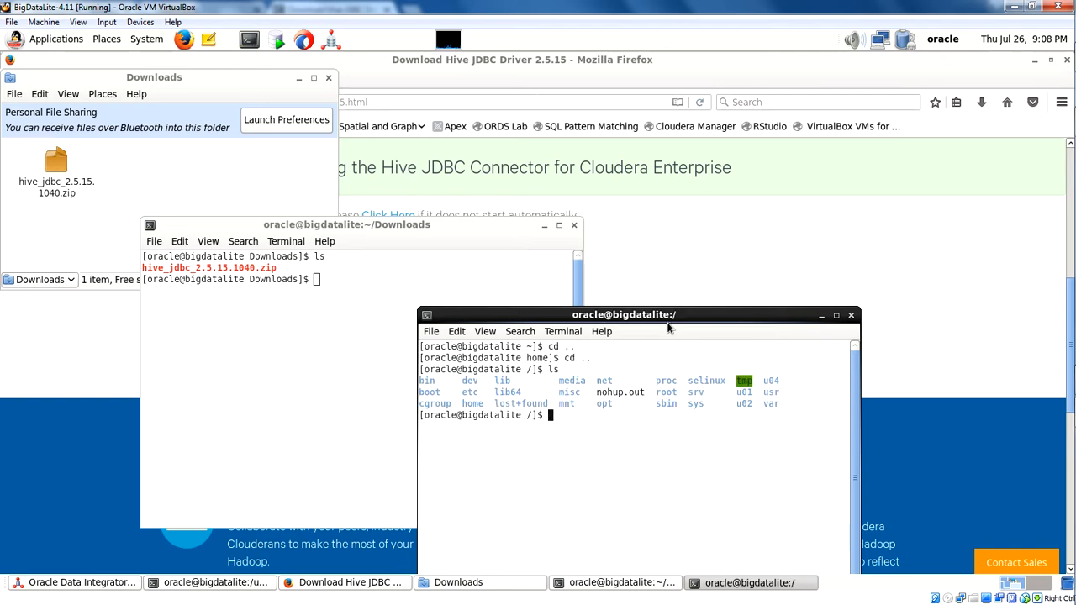
Change to the /u01 directory and list its contents.
type("cd /u01")
key("Return")
type("ls")
key("Return")
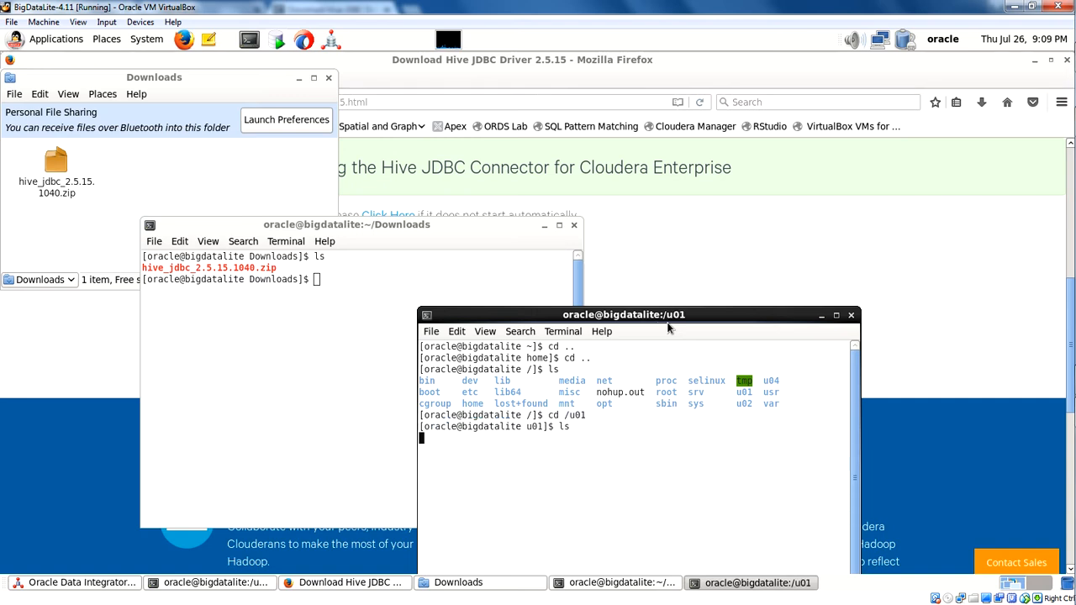
Try to change into a directory named Misc inside /u01.
type("cd Misc")
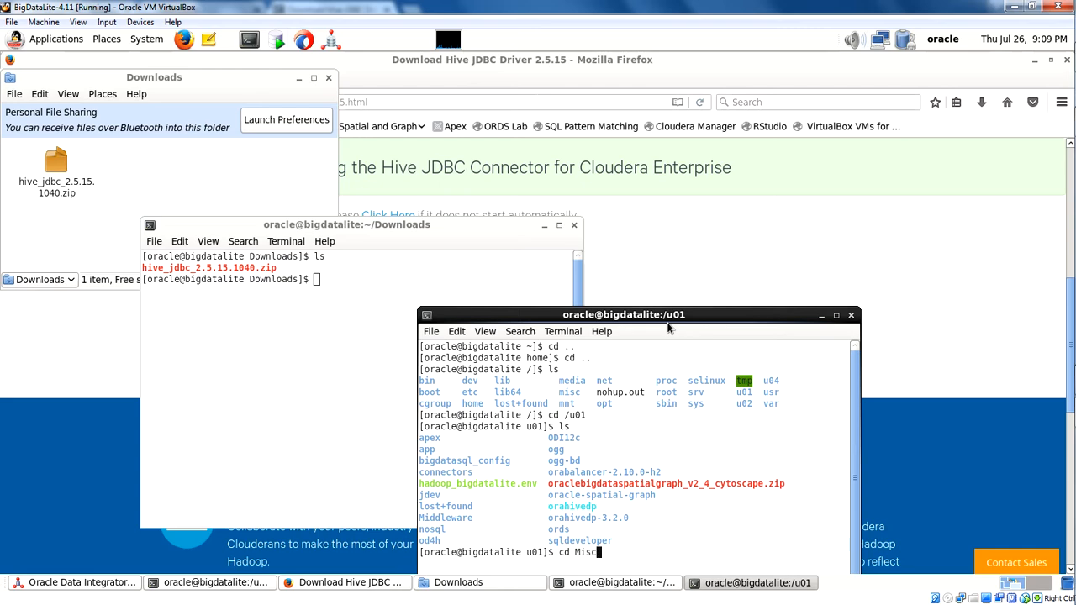
key("Return")
Create a directory named Misc inside /u01.
left_click_drag(668, 325, 648, 208)
type("mk")
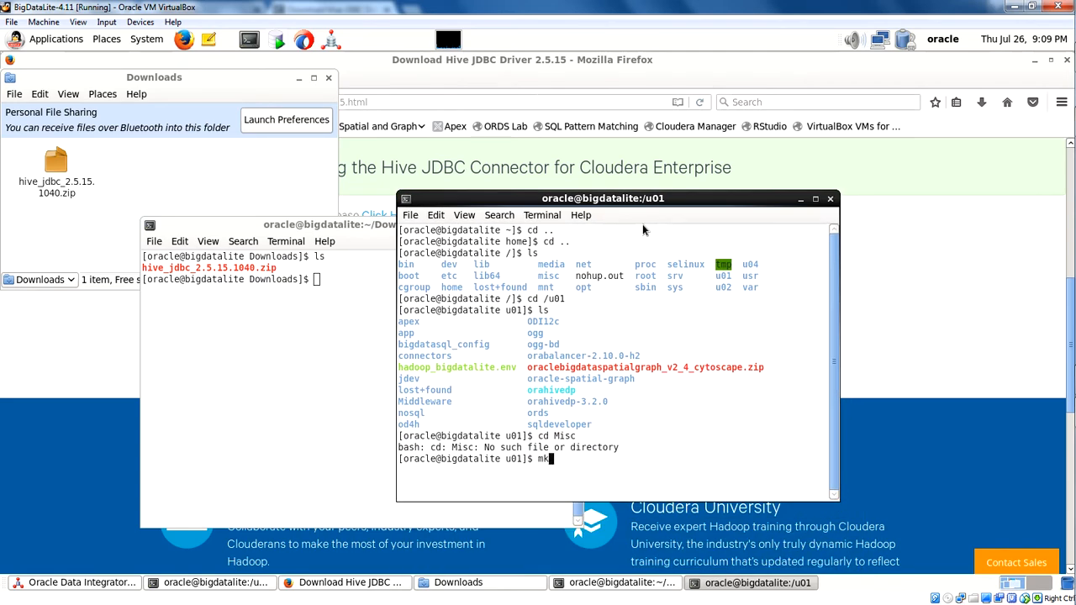
type("dir Misc")
key("Return")
Set the permissions of the Misc directory to 777 with chmod.
type("chmod 777")
key("Return")
type("chmod 777 Misc")
key("Return")
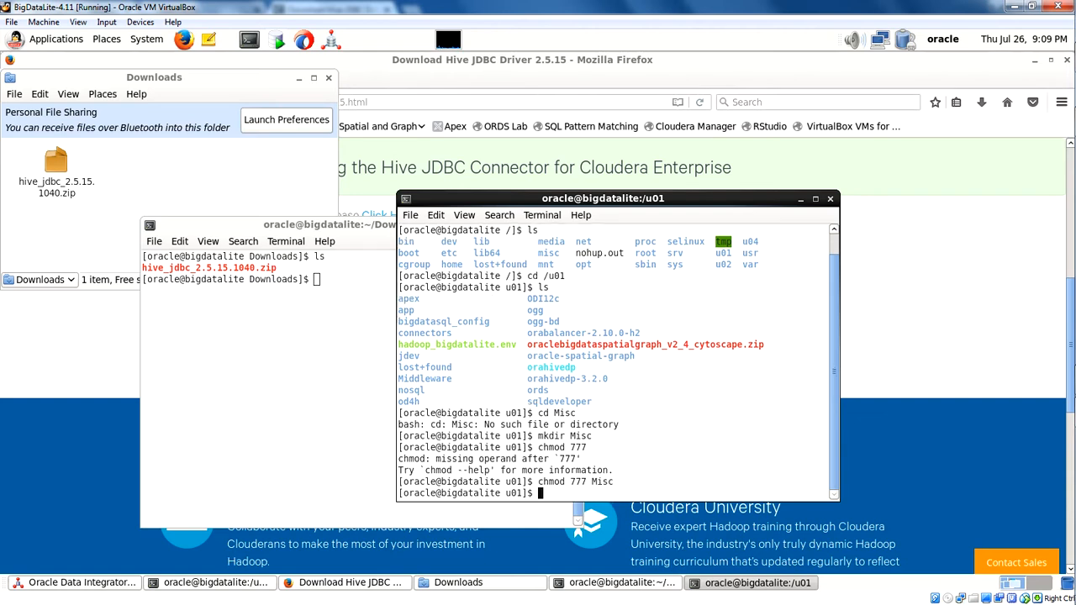
Clear the terminal and list the contents of /u01 to check the Misc directory.
type("clear")
key("Return")
type("ls")
key("Return")
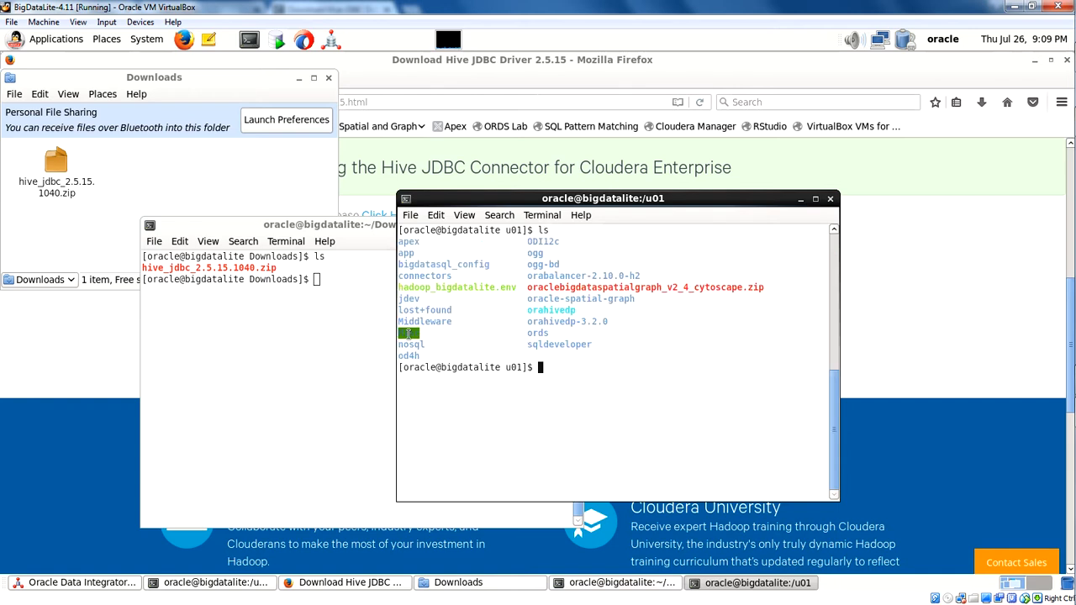
left_click(320, 283)
type("mv")
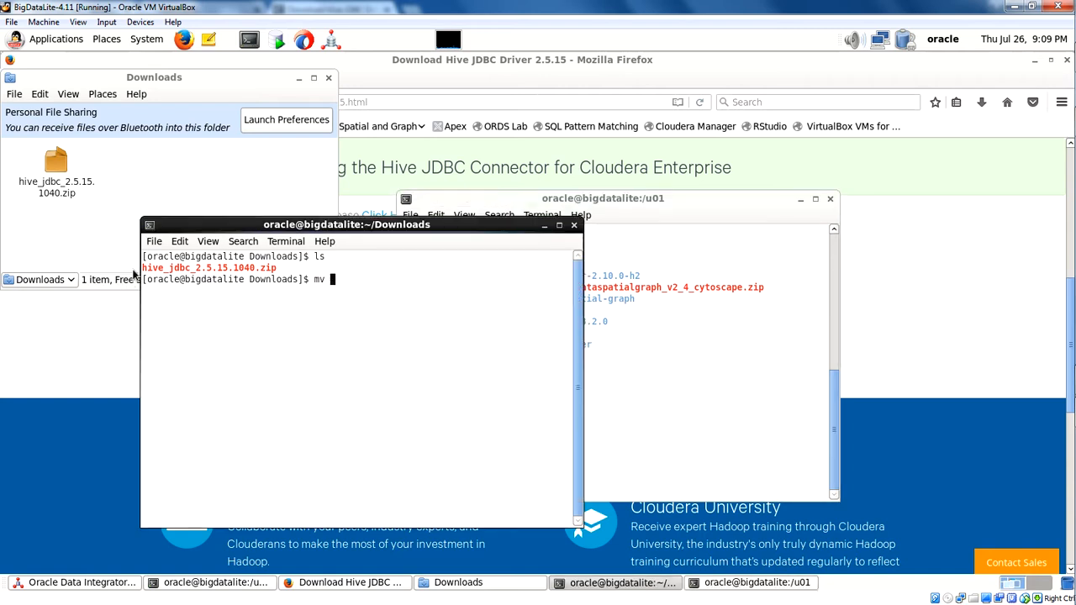
left_click_drag(142, 267, 277, 267)
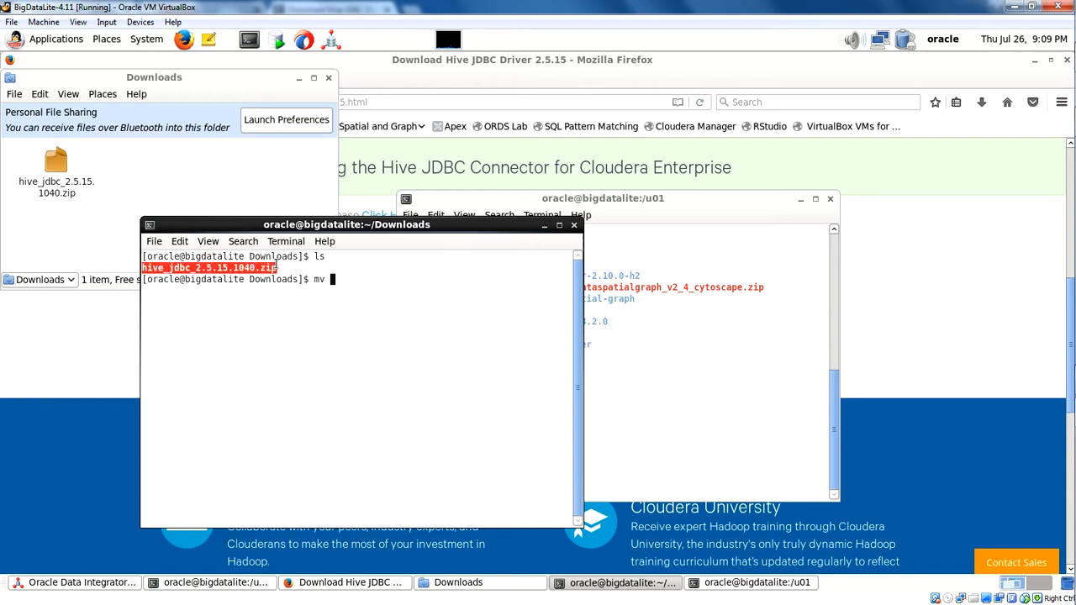
right_click(275, 265)
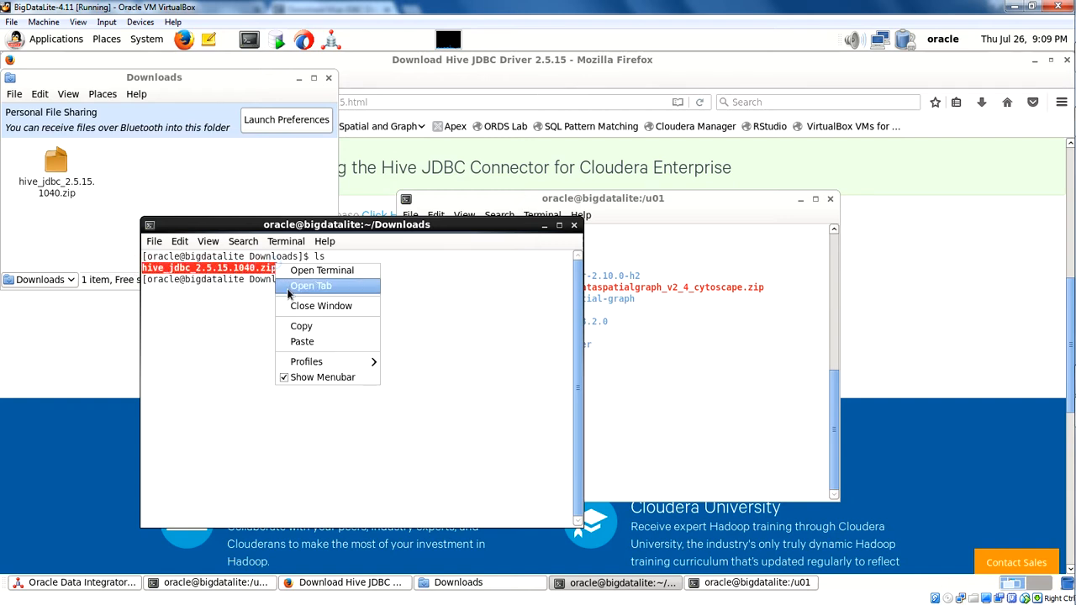
left_click(305, 341)
key("BackSpace")
key("BackSpace")
key("BackSpace")
key("BackSpace")
key("BackSpace")
key("BackSpace")
key("BackSpace")
key("BackSpace")
key("BackSpace")
key("BackSpace")
key("BackSpace")
key("BackSpace")
key("BackSpace")
key("BackSpace")
key("BackSpace")
key("BackSpace")
key("BackSpace")
key("BackSpace")
key("BackSpace")
key("BackSpace")
key("BackSpace")
key("BackSpace")
key("BackSpace")
key("BackSpace")
key("BackSpace")
key("BackSpace")
key("BackSpace")
key("BackSpace")
key("BackSpace")
key("BackSpace")
key("BackSpace")
key("BackSpace")
key("BackSpace")
key("BackSpace")
key("BackSpace")
key("BackSpace")
key("BackSpace")
key("BackSpace")
key("BackSpace")
key("BackSpace")
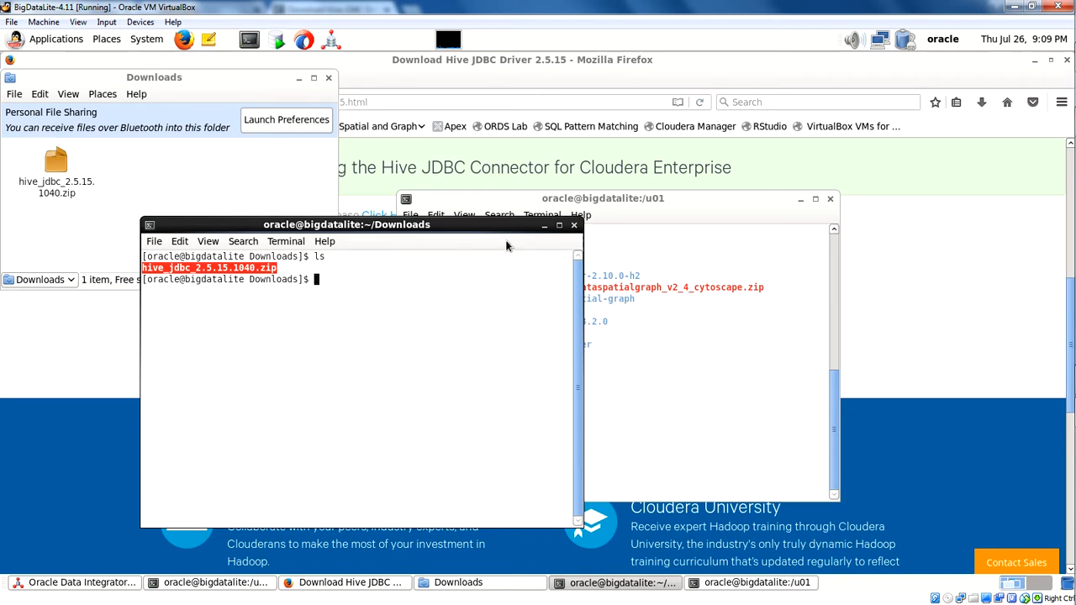
Maximize the Downloads terminal and begin an mv command for the listed hive_jdbc_2.5.15.1040.zip.
left_click(559, 227)
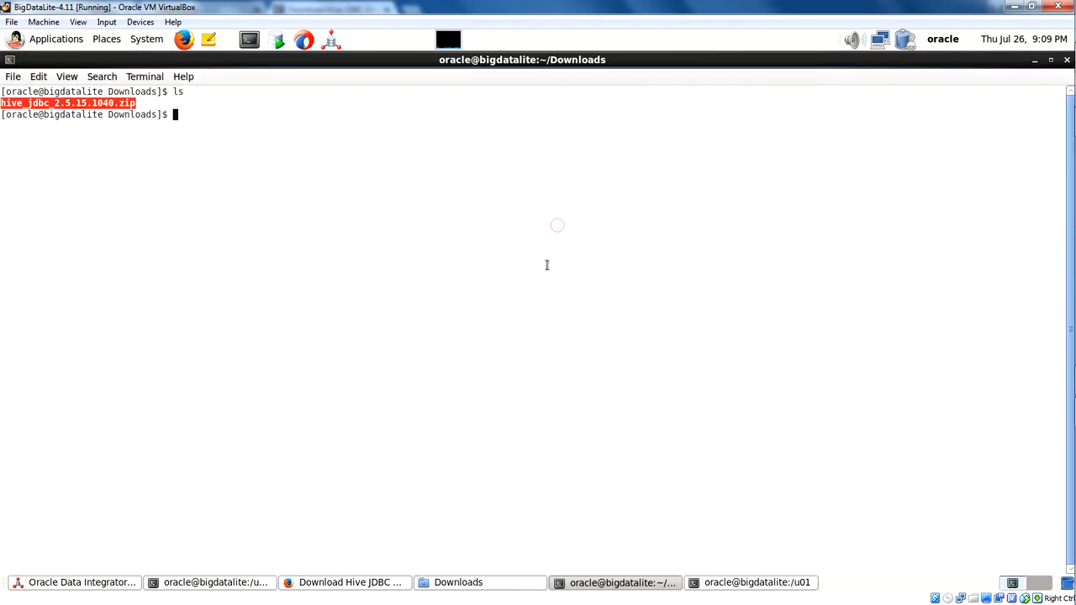
type("mv")
left_click(110, 102)
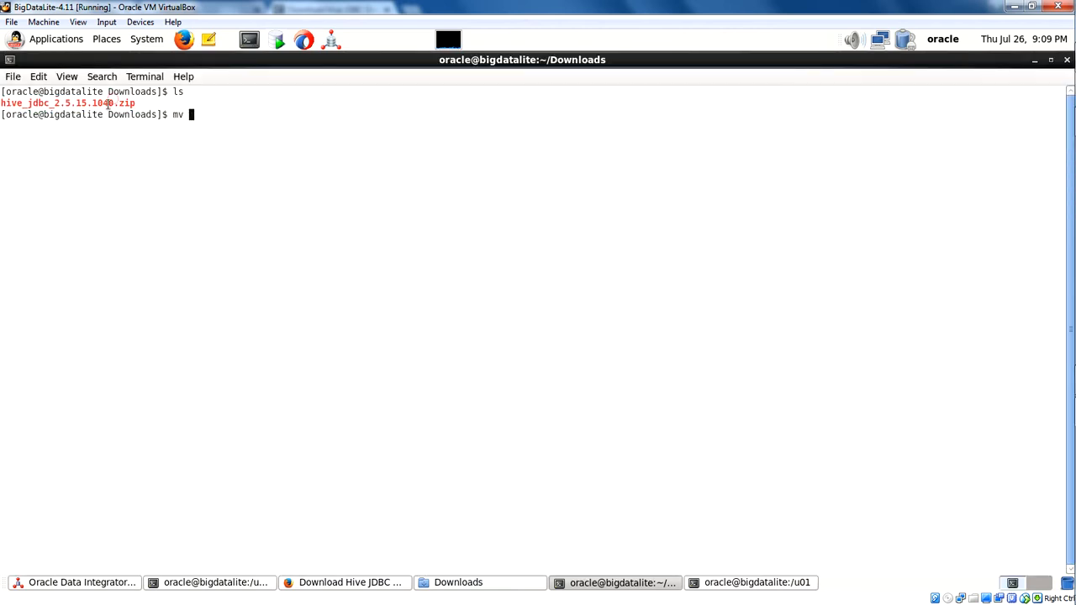
mouse_move(2, 102)
left_mouse_down()
mouse_move(139, 102)
mouse_move(2, 99)
left_mouse_up()
right_click(17, 101)
left_click(51, 106)
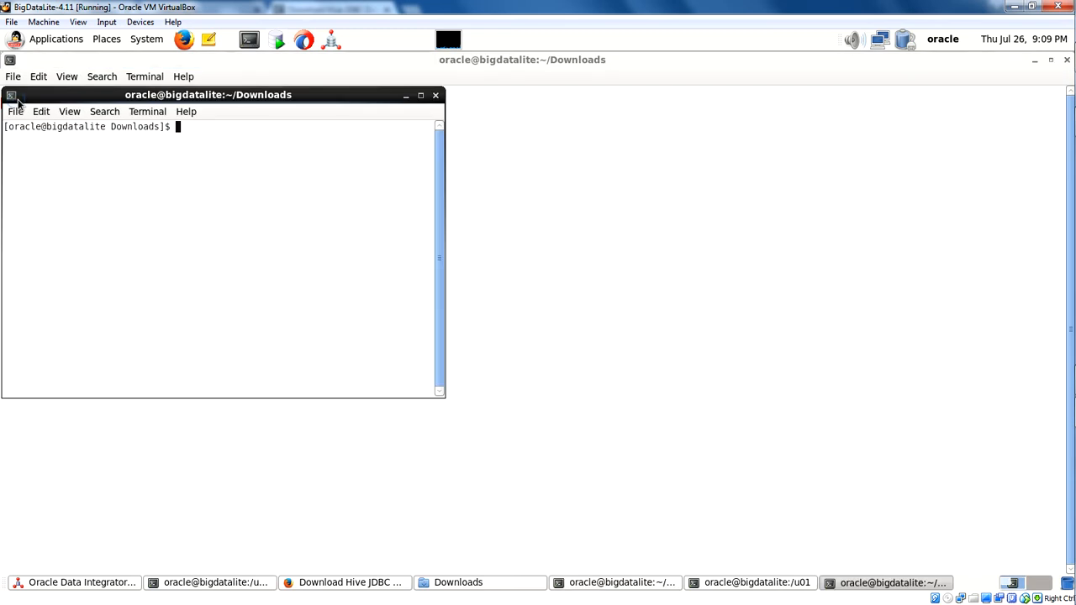
left_click(435, 96)
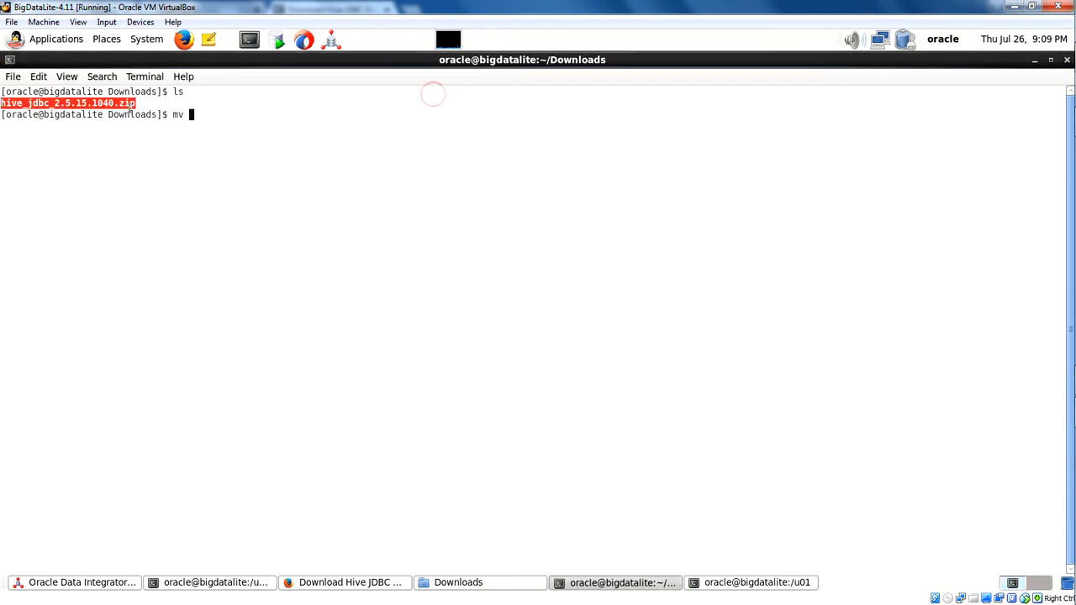
Complete the mv command with the copied file name to move hive_jdbc_2.5.15.1040.zip to /u01/Misc.
right_click(7, 104)
left_click(35, 164)
left_click(191, 115)
right_click(191, 116)
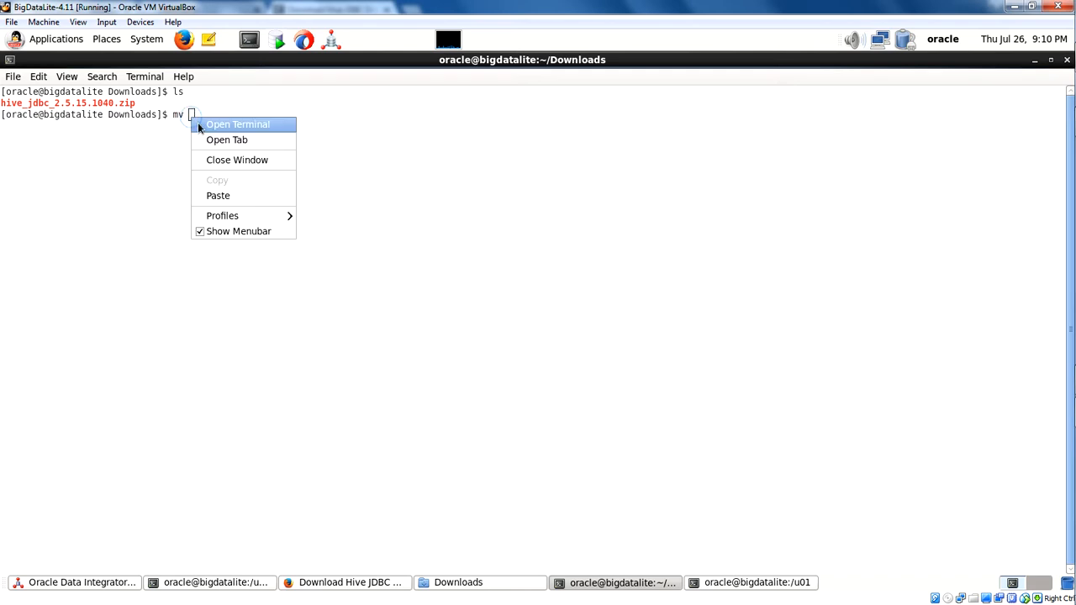
left_click(215, 192)
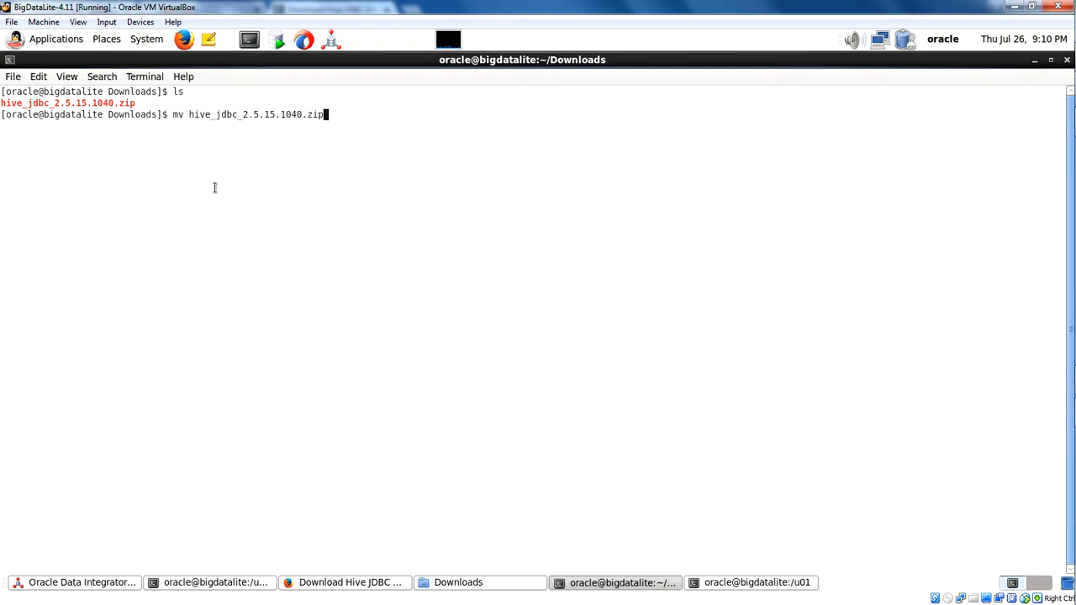
type("/u01/Misc")
key("Return")
Change to the /u01/Misc directory and list its files.
type("cd /")
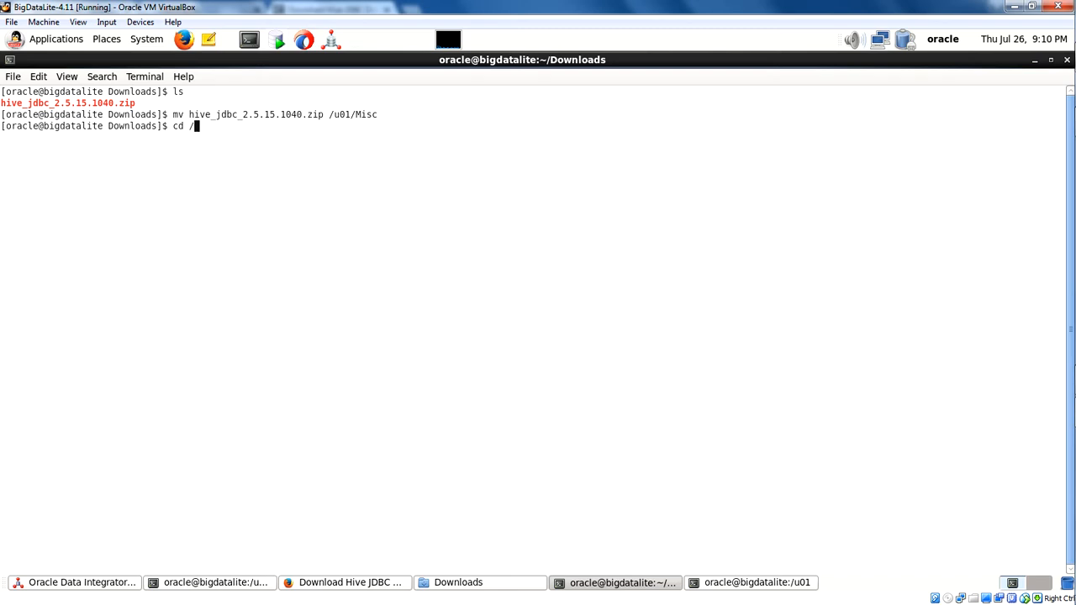
type("u01/misc")
key("BackSpace")
key("BackSpace")
key("BackSpace")
key("BackSpace")
type("Misc")
key("Return")
type("ls")
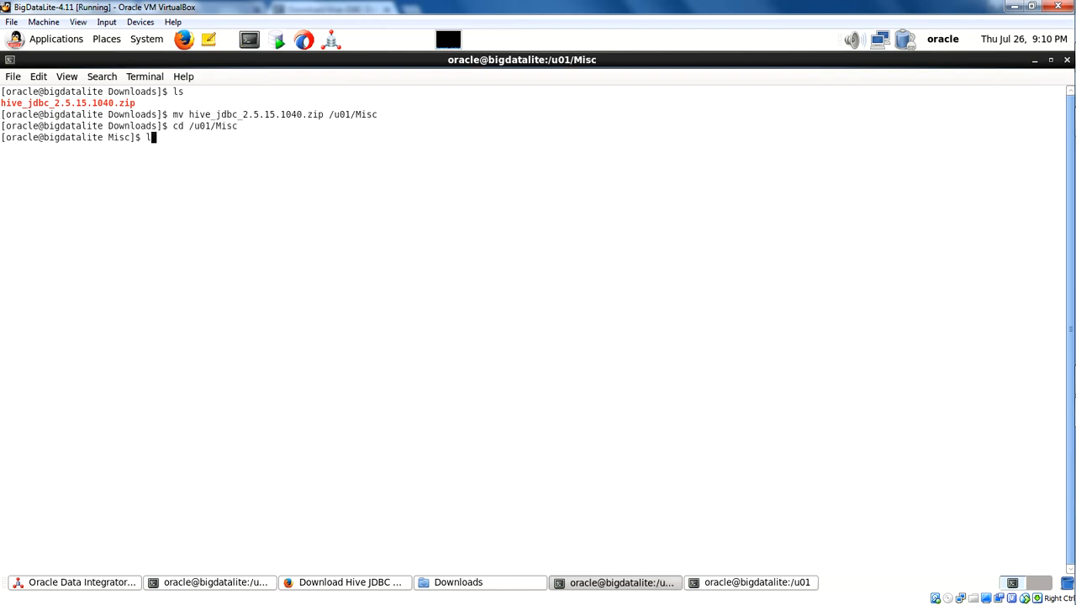
key("Return")
Unzip hive_jdbc_2.5.15.1040.zip in /u01/Misc and list the directory's contents.
type("unzip h")
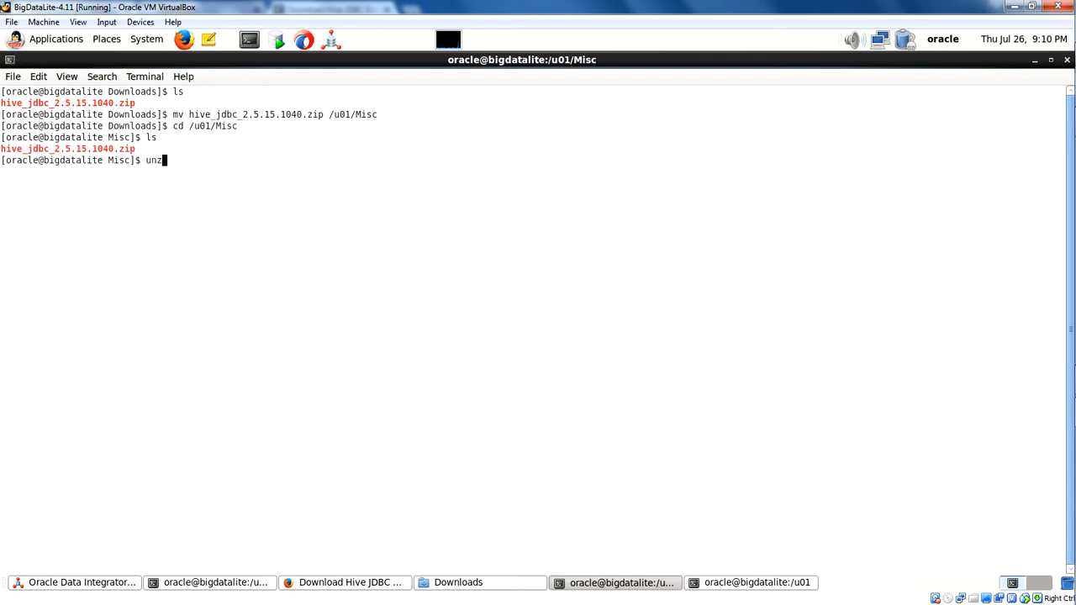
key("Tab")
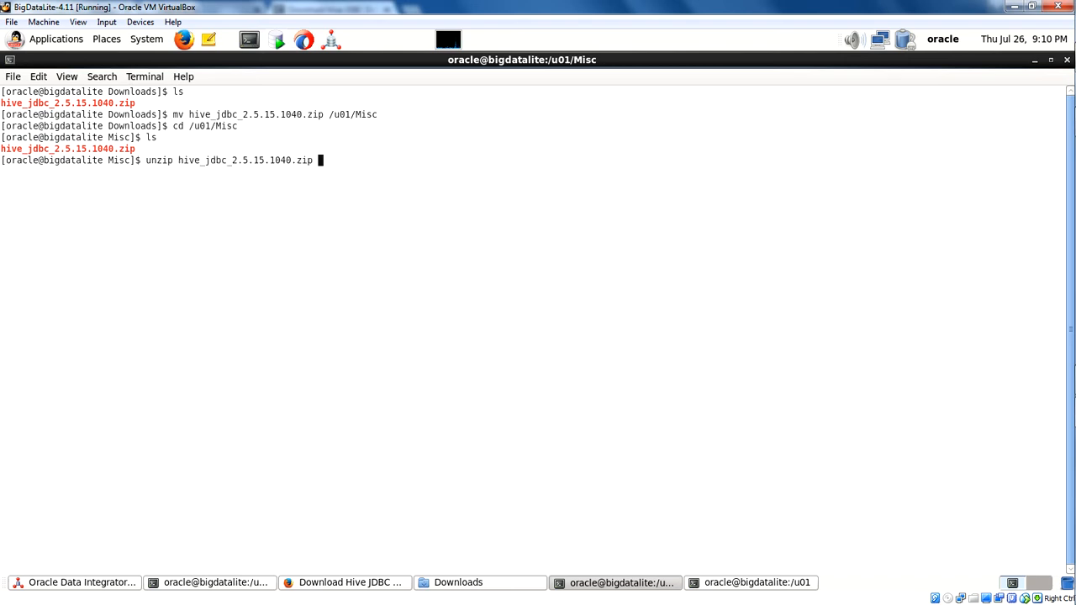
key("Return")
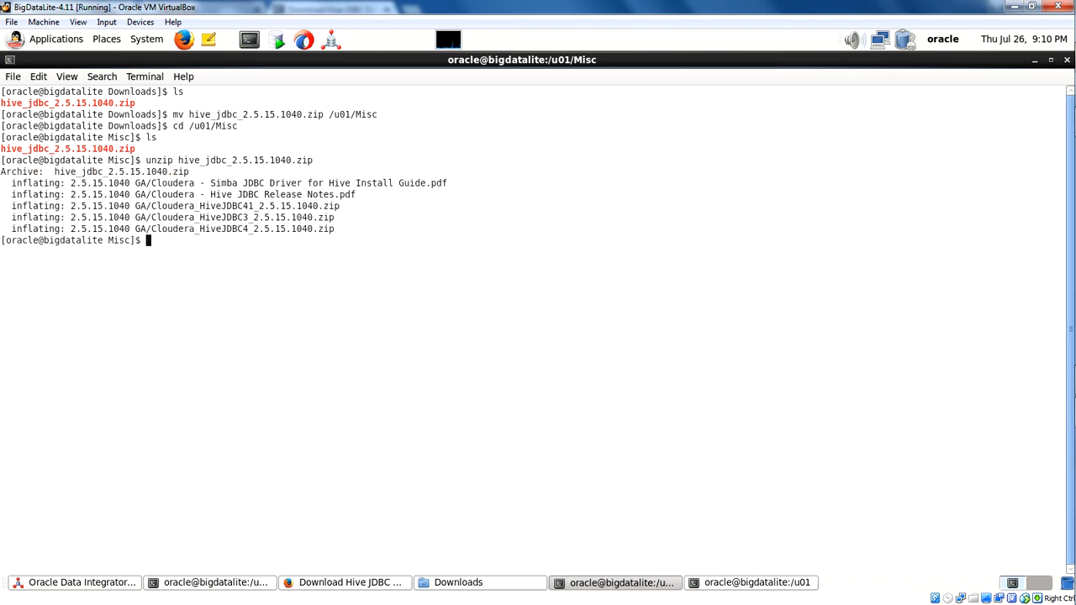
type("ls")
key("Return")
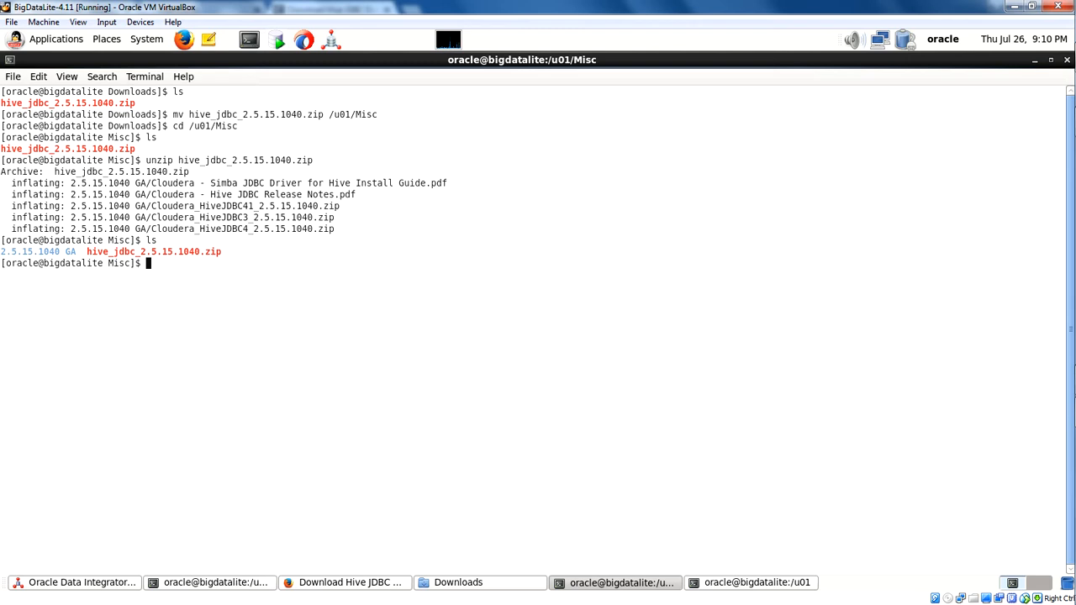
Change into the extracted "2.5.15.1040 GA" directory and list its files.
type("cd 1")
type(".5")
key("BackSpace")
key("BackSpace")
key("BackSpace")
type("2.5")
key("Tab")
key("Return")
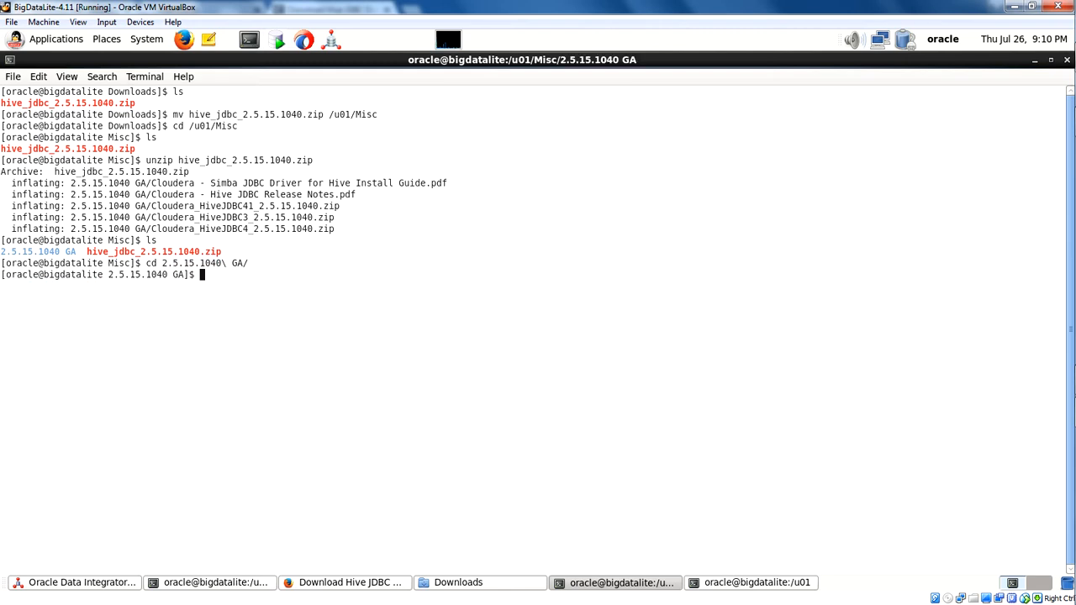
type("ls")
key("Return")
Unzip Cloudera_HiveJDBC4_2.5.15.1040.zip in the current directory, using the file name copied from the listing.
type("unzip")
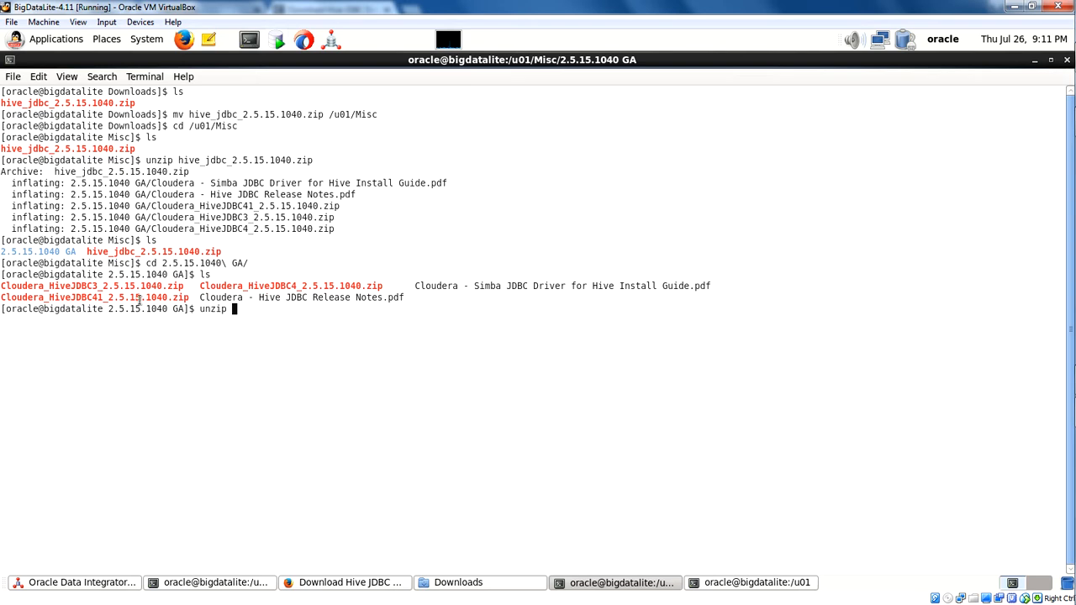
left_click_drag(204, 286, 350, 284)
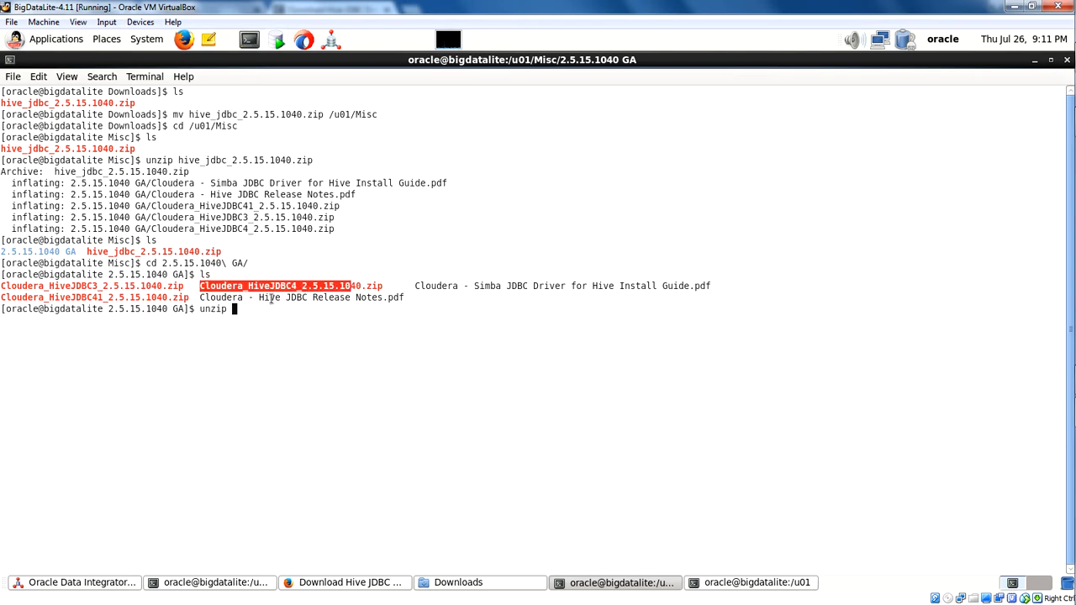
left_click_drag(384, 286, 201, 288)
right_click(227, 284)
left_click(249, 348)
right_click(241, 309)
left_click(262, 387)
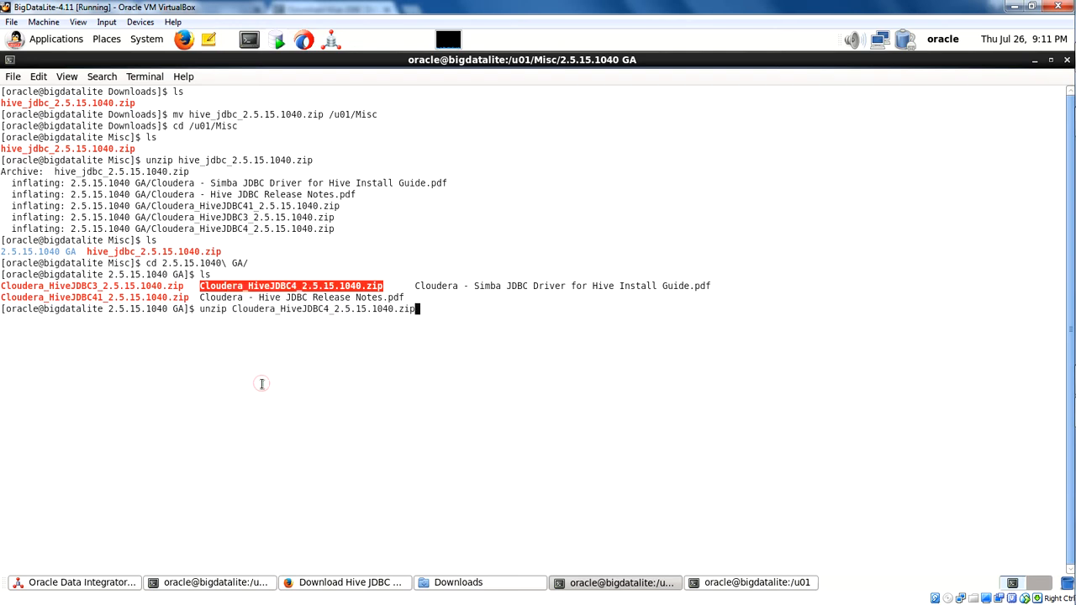
key("Return")
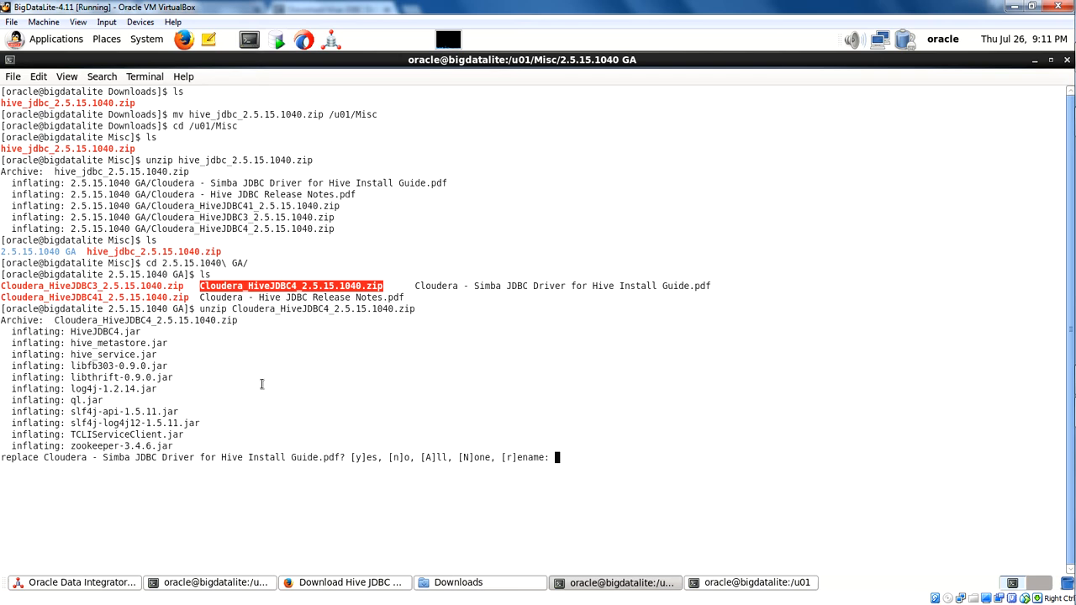
Agree to replace both existing PDFs, the Hive Install Guide and the Hive JDBC Release Notes.
type("y")
key("Return")
type("y")
key("Return")
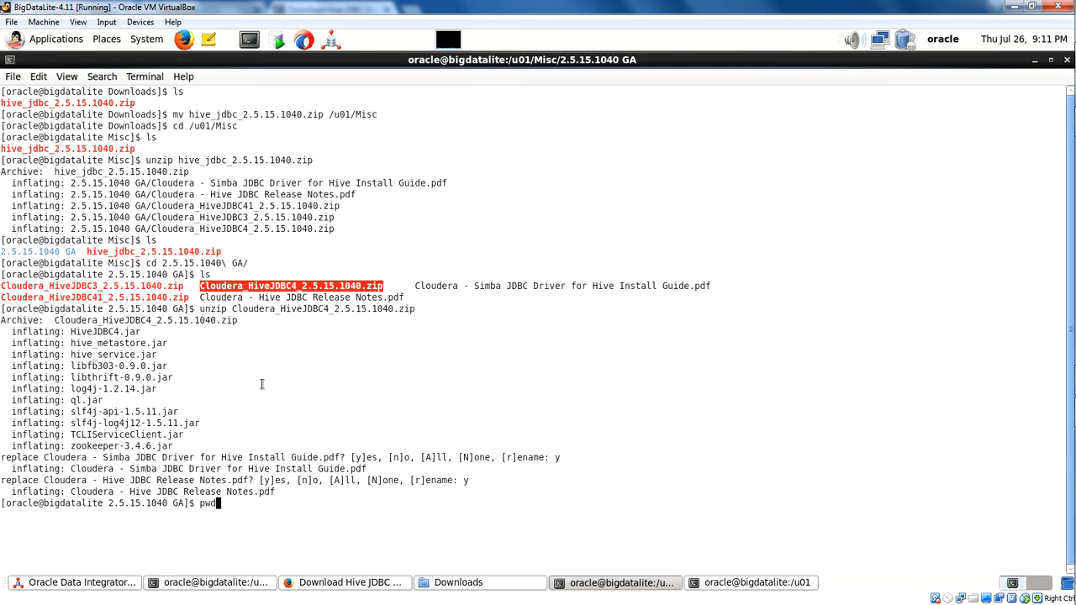
List the contents of the "2.5.15.1040 GA" directory to check the extracted jar files.
type("ls")
key("Return")
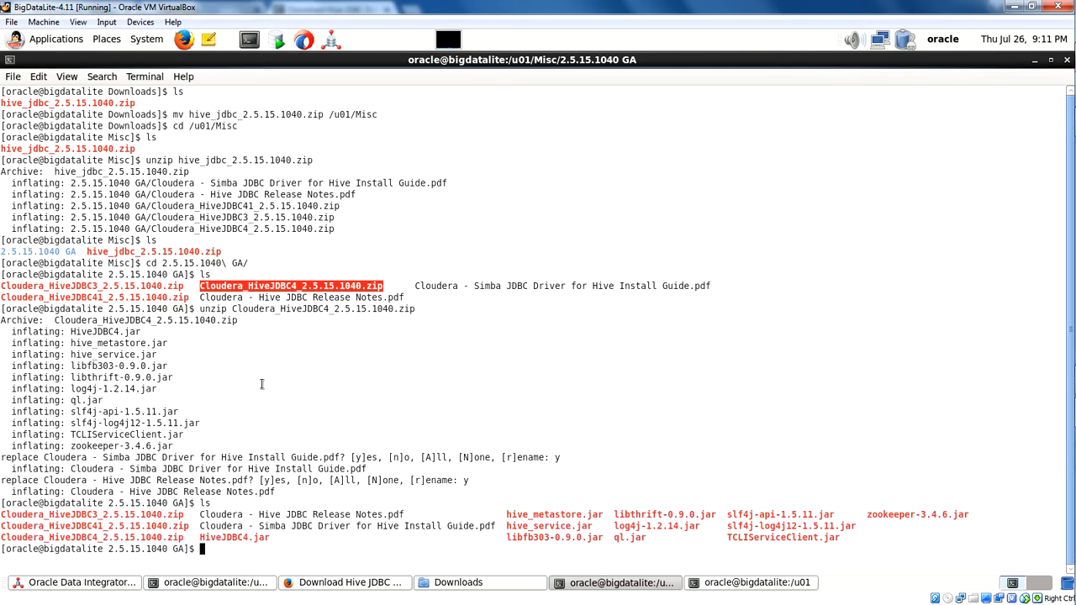
left_click(639, 582)
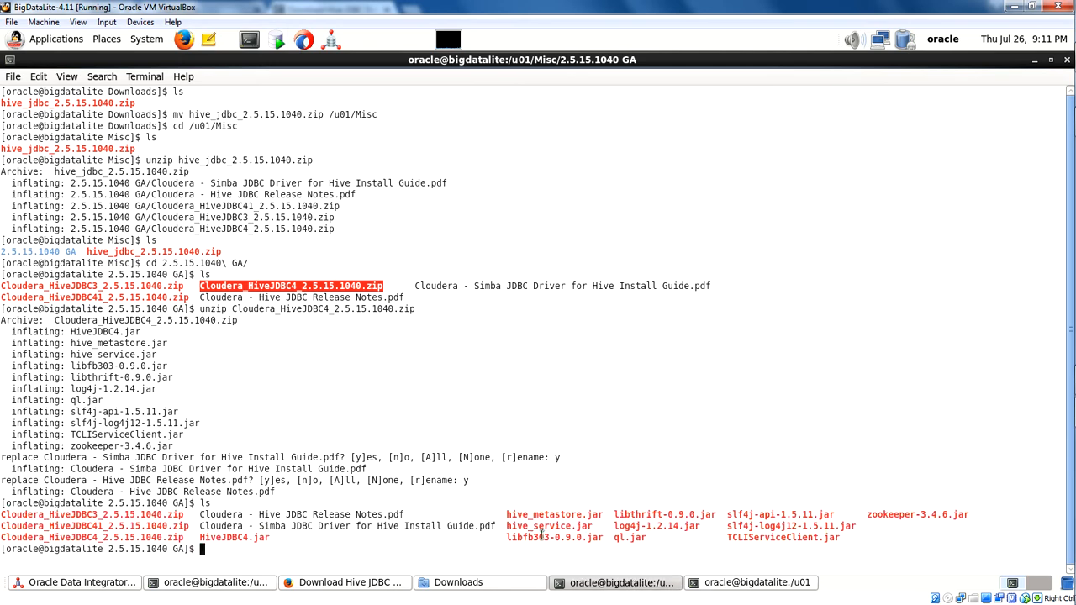
Launch Oracle SQL Developer and maximize its window.
left_click(281, 44)
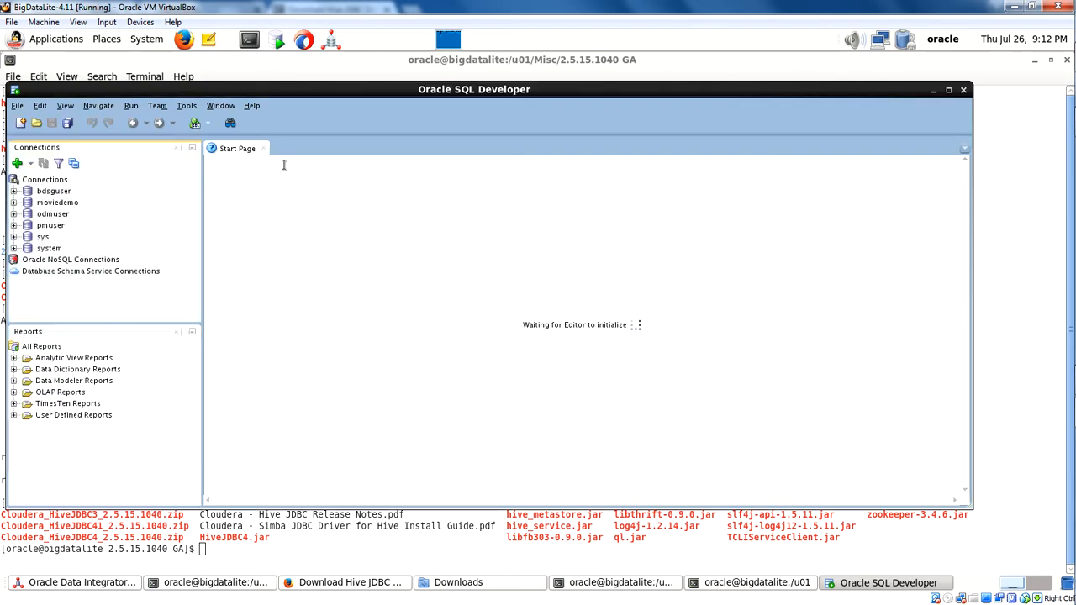
left_click(187, 106)
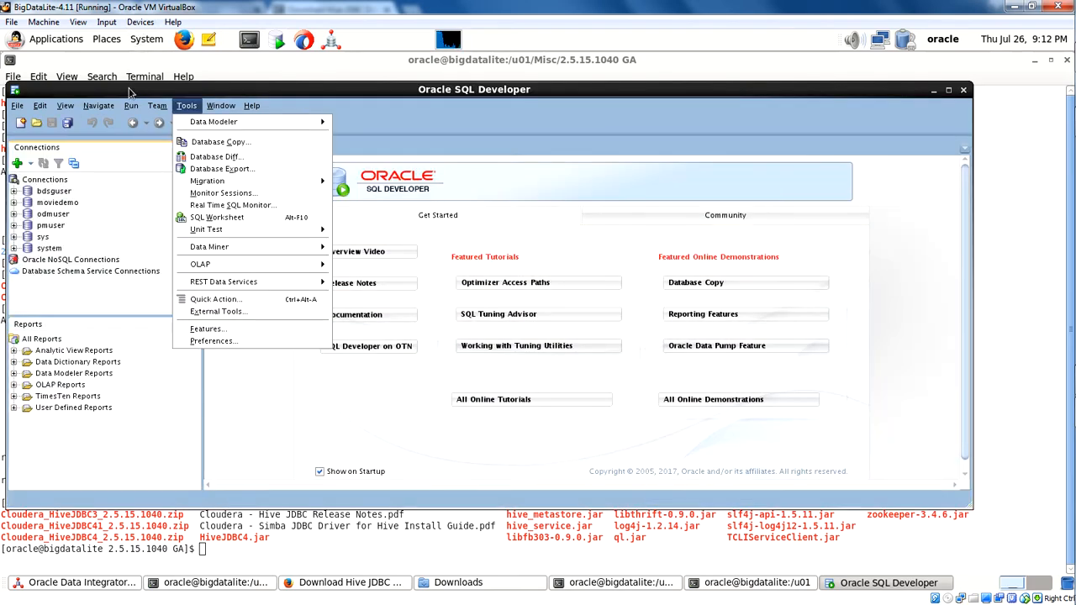
left_click(952, 96)
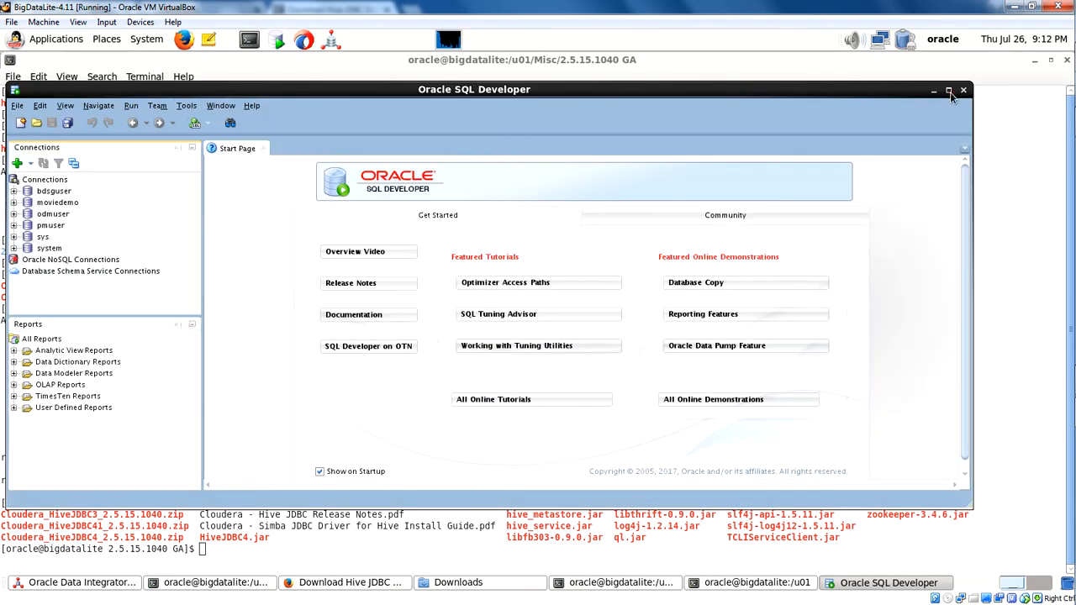
left_click(950, 92)
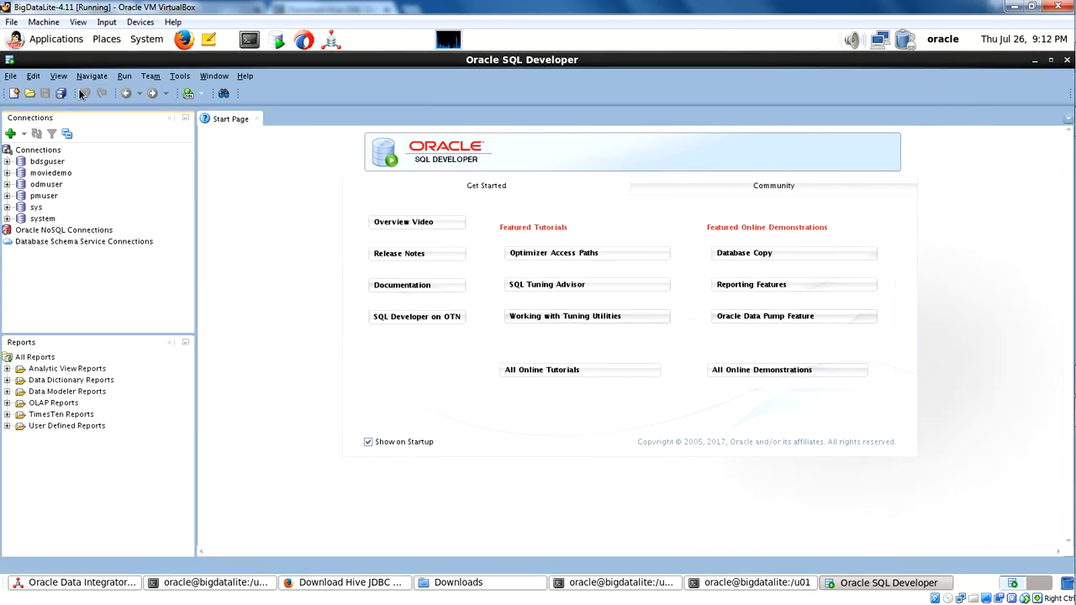
Open the Third Party JDBC Drivers settings in the Database section of the preferences.
left_click(180, 75)
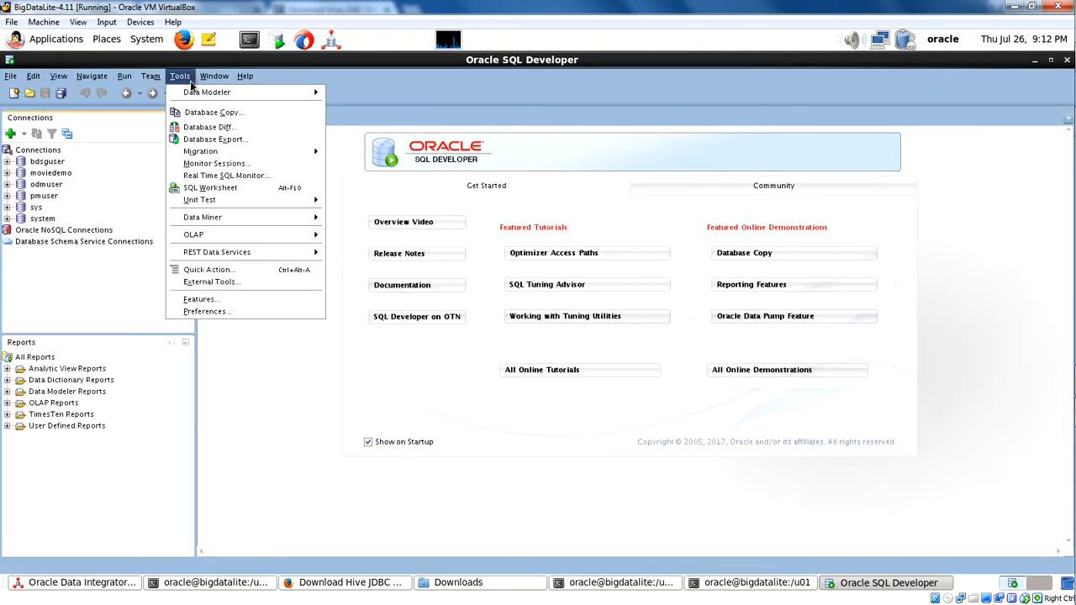
left_click(215, 312)
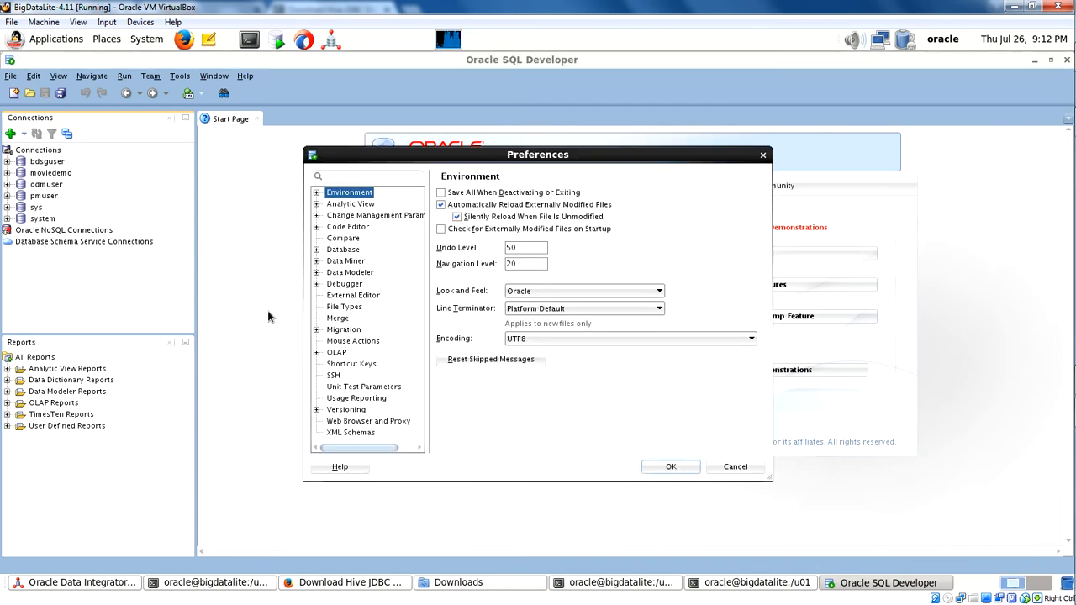
left_click(315, 251)
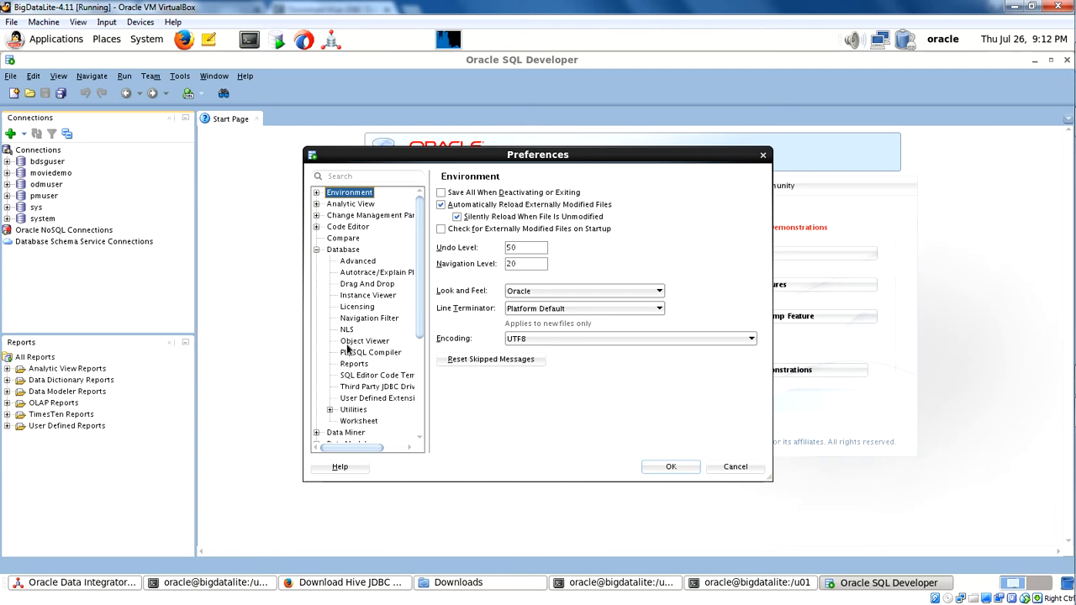
left_click(351, 387)
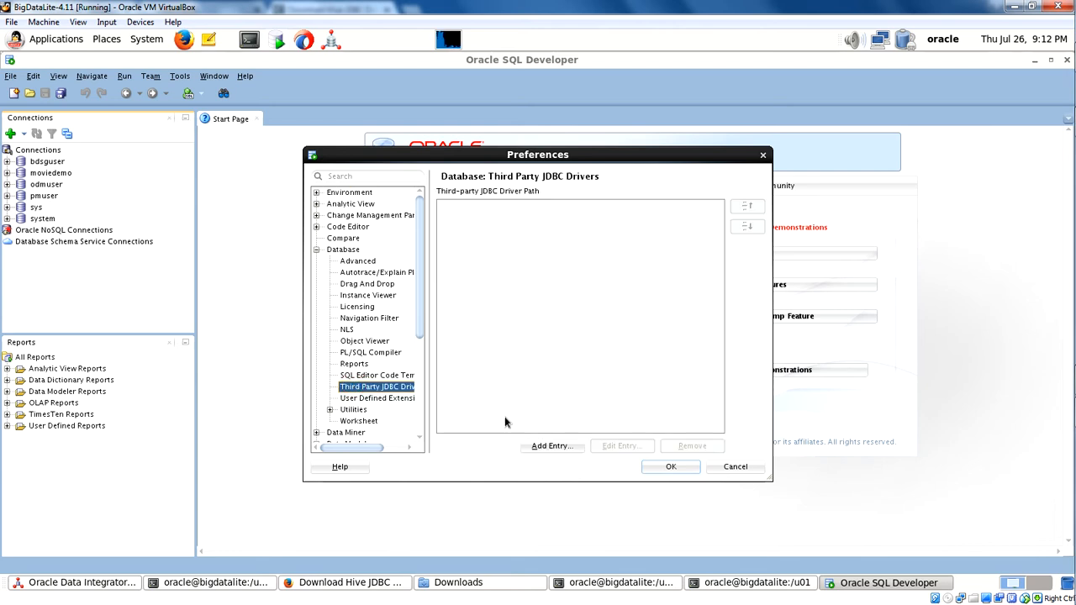
Start adding a third-party driver path entry and browse the folder tree to the contents of /u01/Misc/2.5.15.1040 GA.
left_click(552, 445)
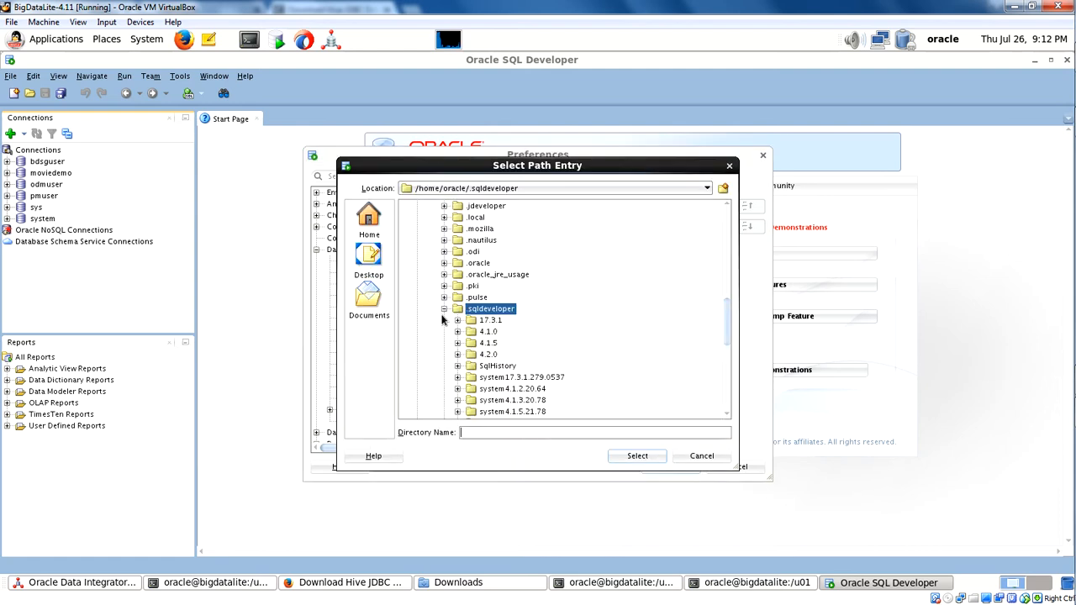
left_click(442, 320)
left_click(443, 308)
scroll(439, 314, "up", 2)
scroll(439, 313, "up", 8)
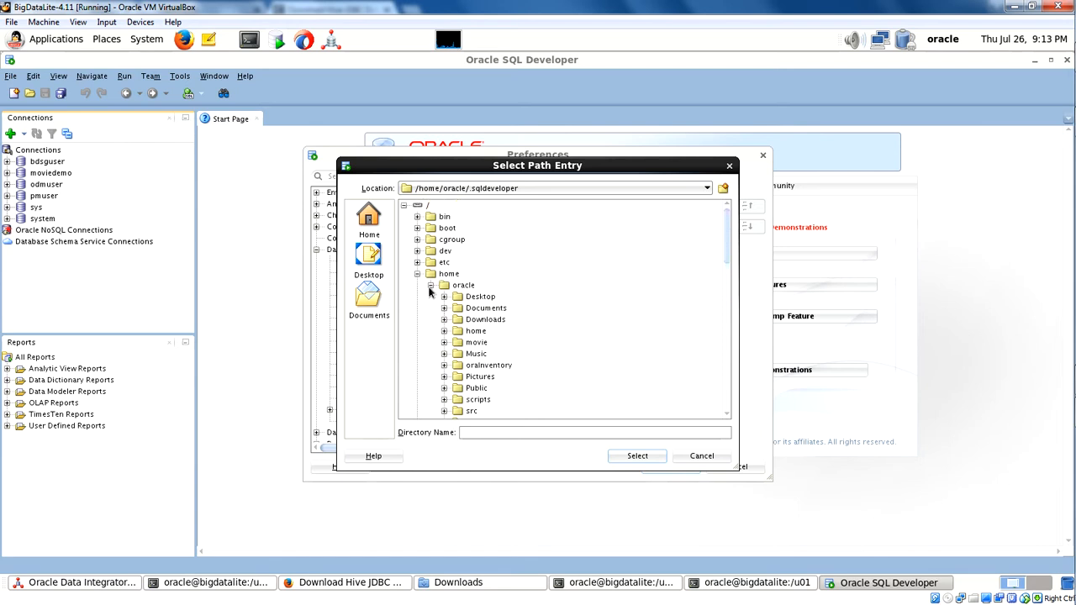
left_click(417, 275)
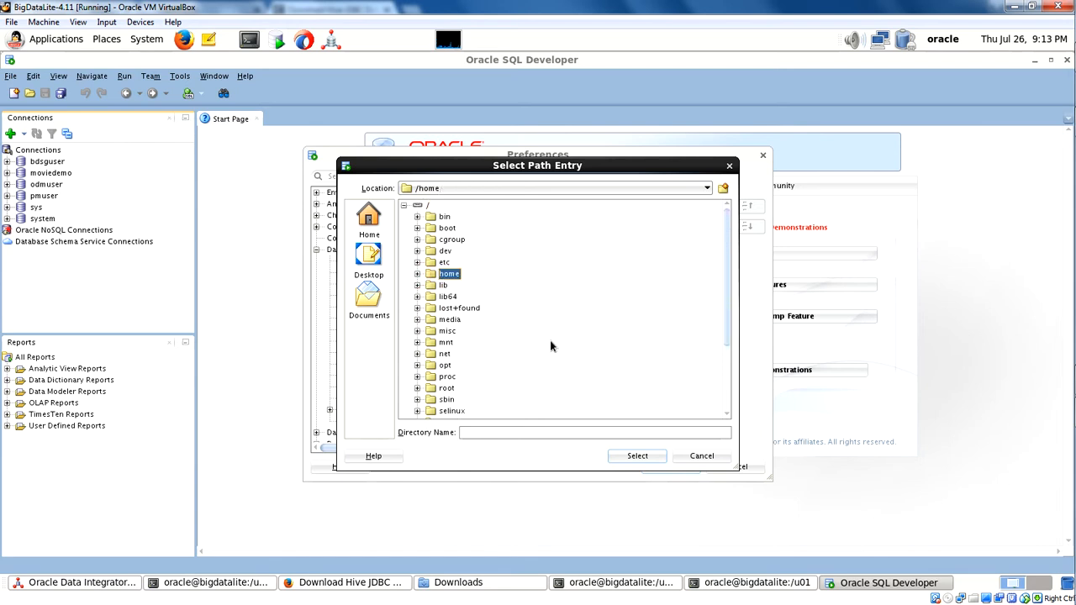
scroll(521, 366, "down", 2)
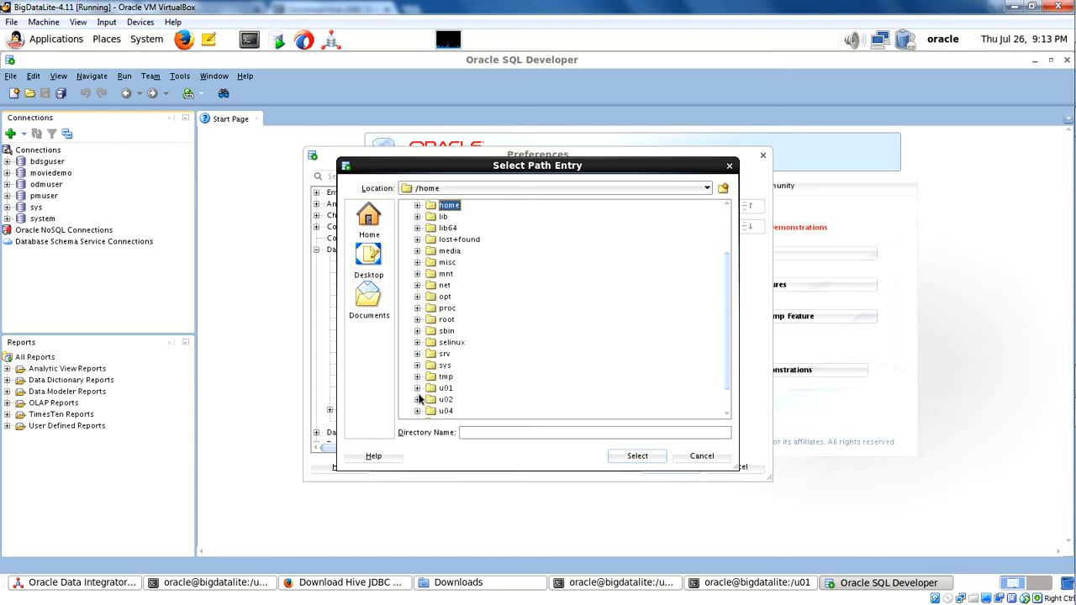
left_click(417, 389)
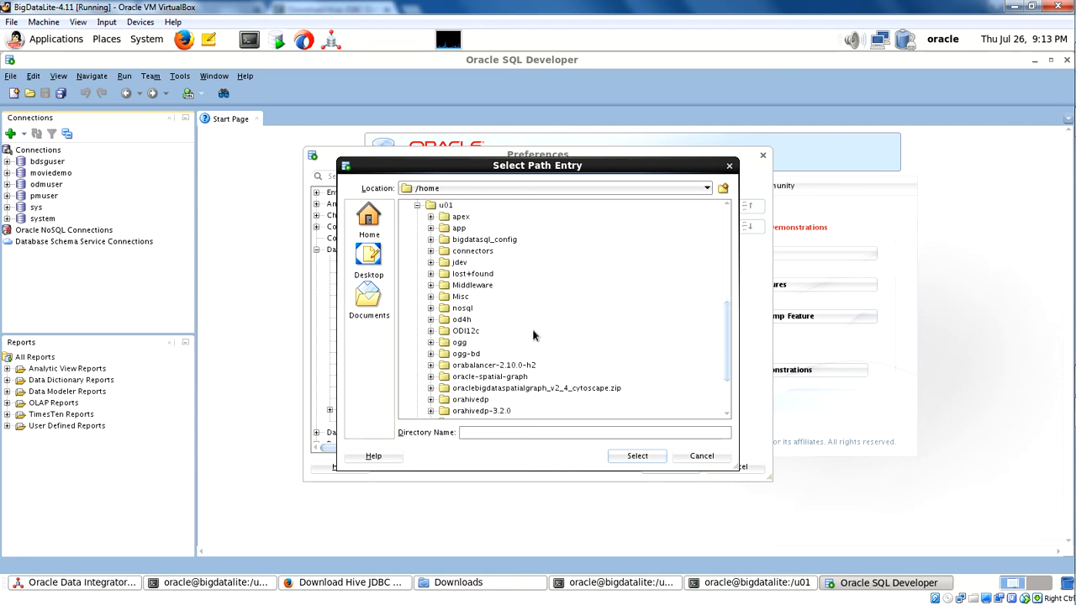
scroll(530, 333, "down", 2)
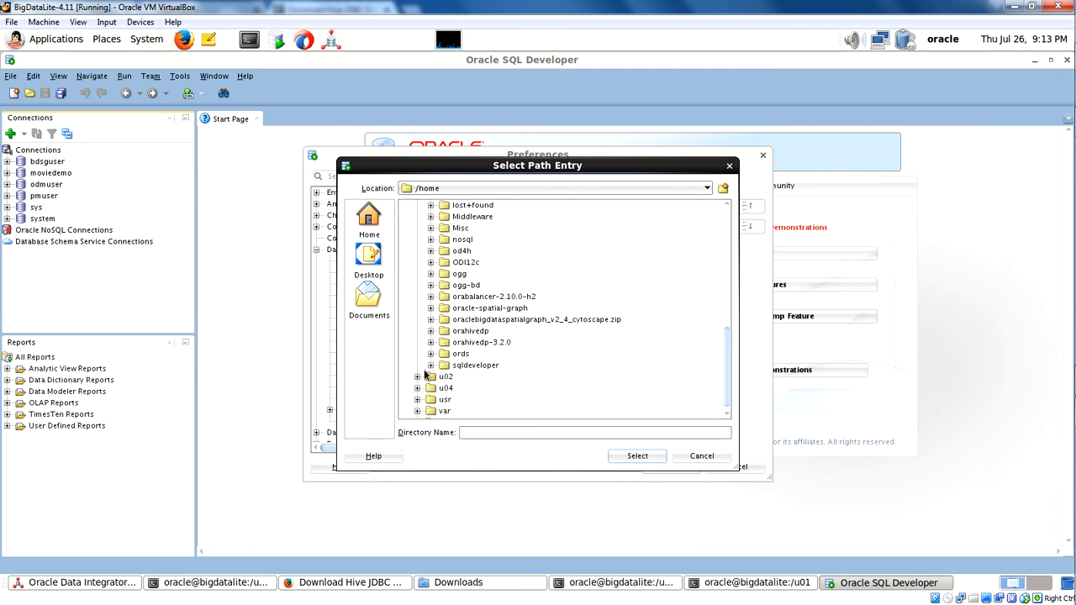
scroll(426, 376, "up", 1)
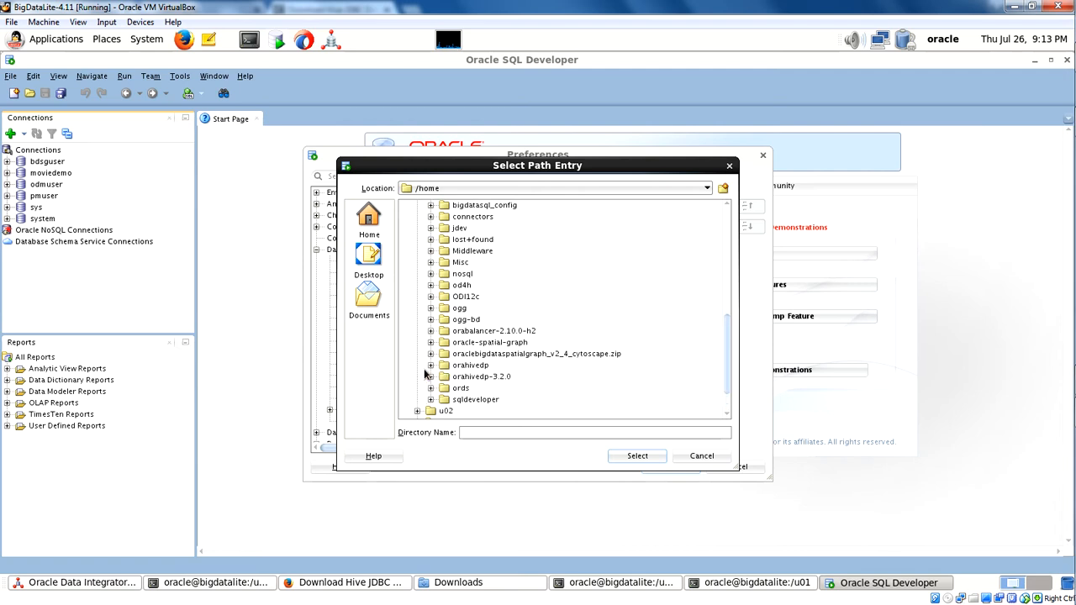
left_click(431, 262)
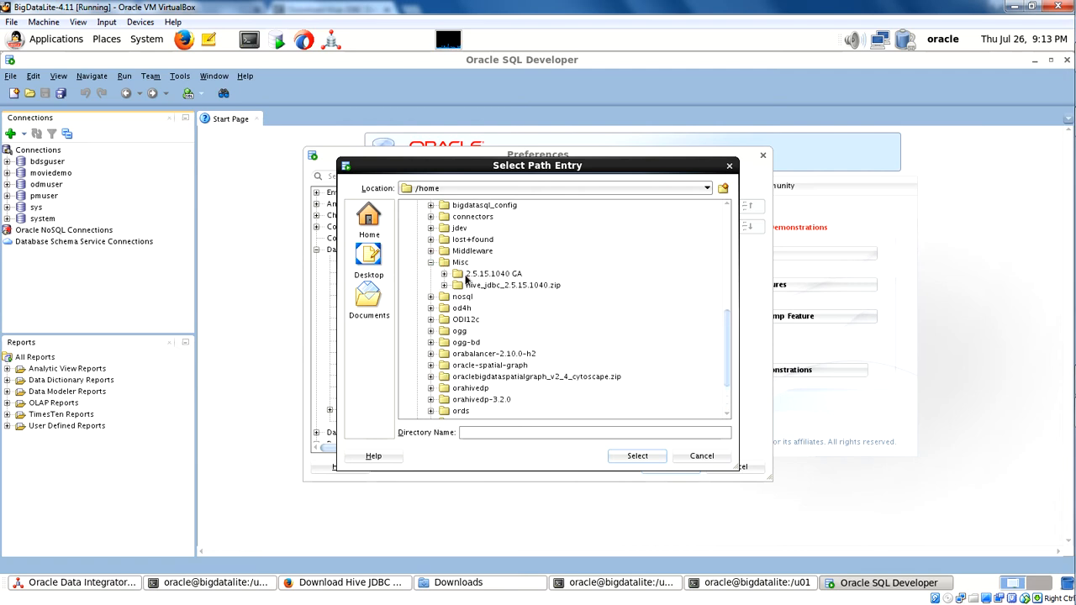
left_click(444, 274)
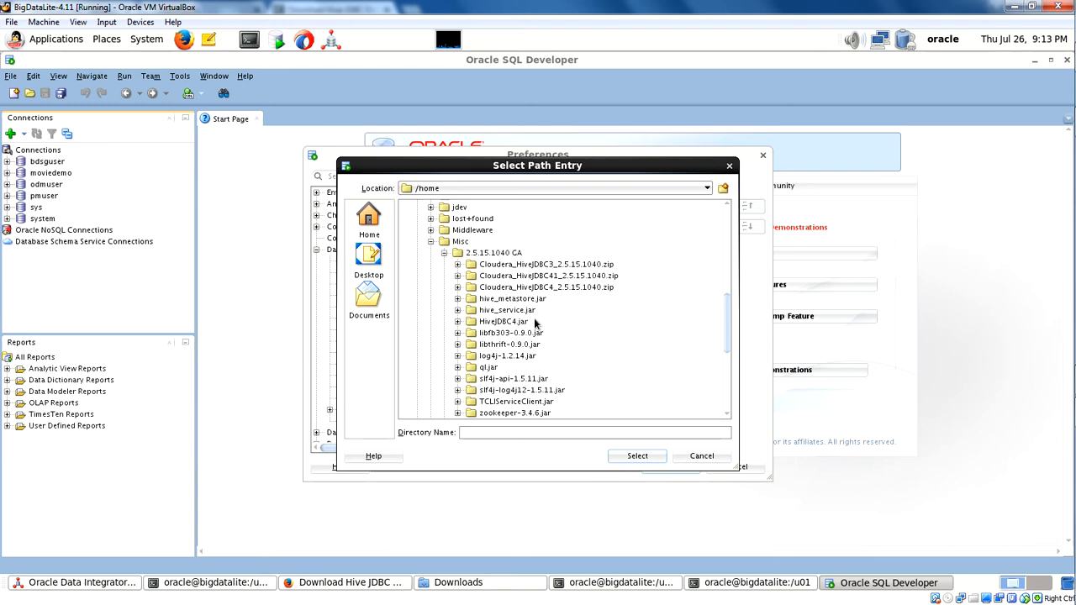
Add all jar files from hive_metastore.jar through zookeeper-3.4.6.jar as third-party JDBC driver entries and save the preferences.
left_click(513, 300)
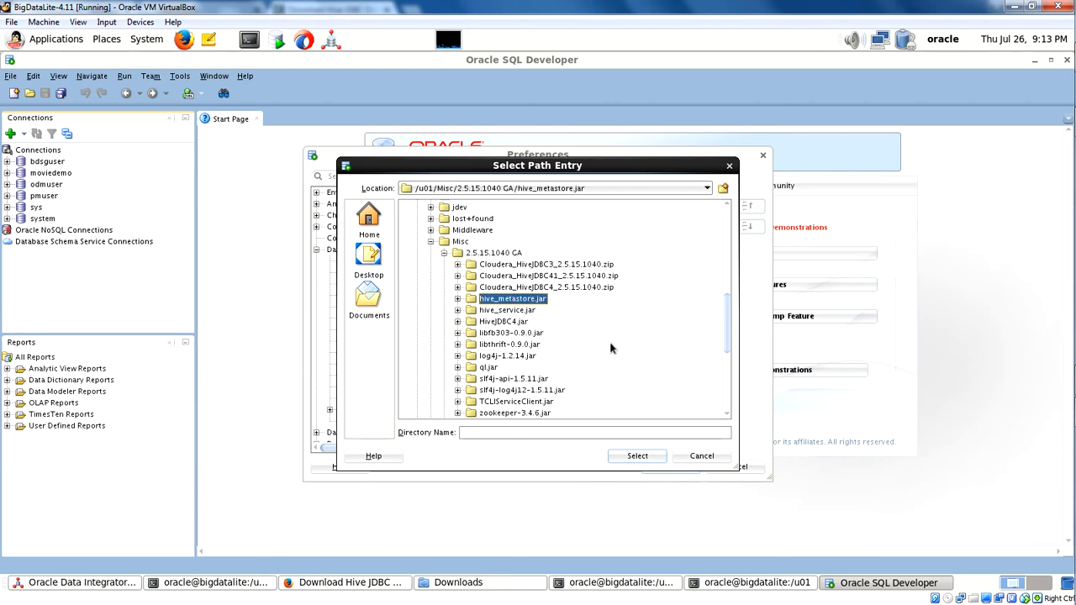
key("shift+Down")
key("shift+Down")
key("shift+Down")
key("shift+Down")
key("shift+Down")
key("shift+Down")
key("shift+Down")
key("shift+Down")
key("shift+Down")
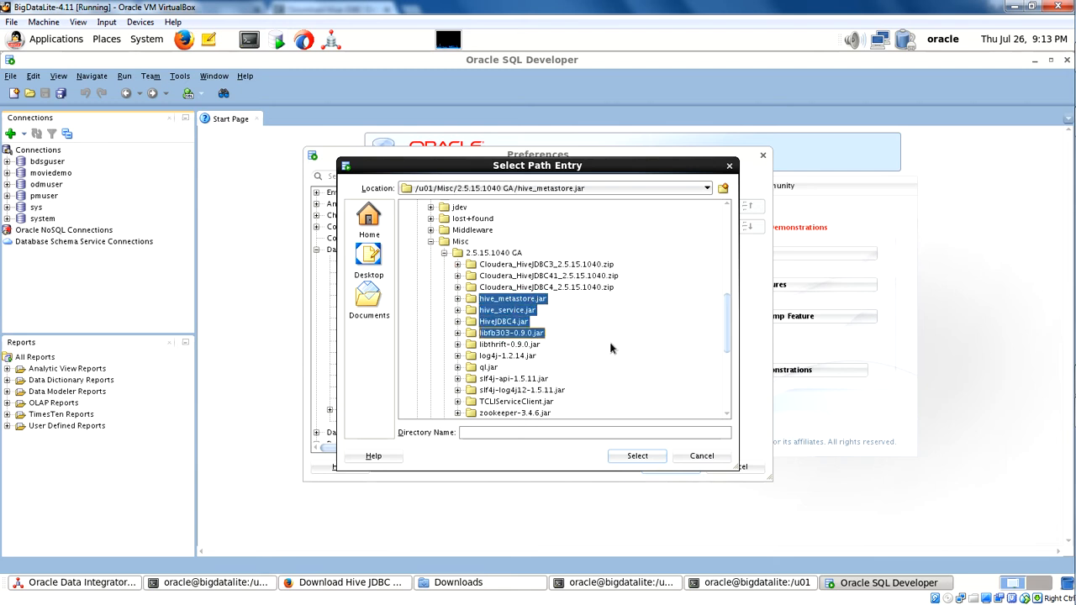
key("shift+Down")
key("shift+Down")
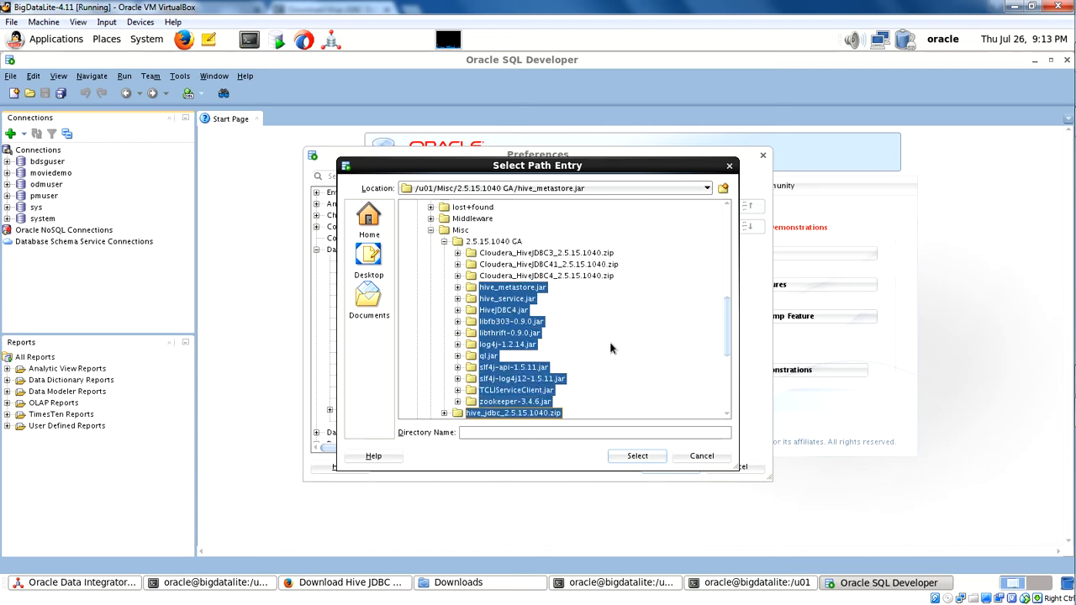
key("shift+Up")
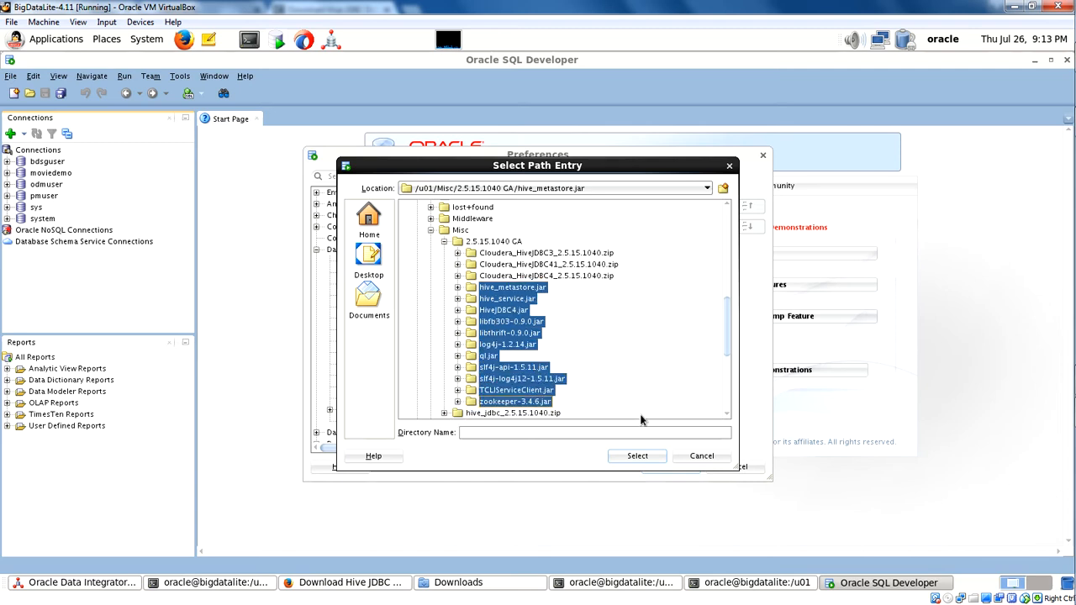
left_click(637, 455)
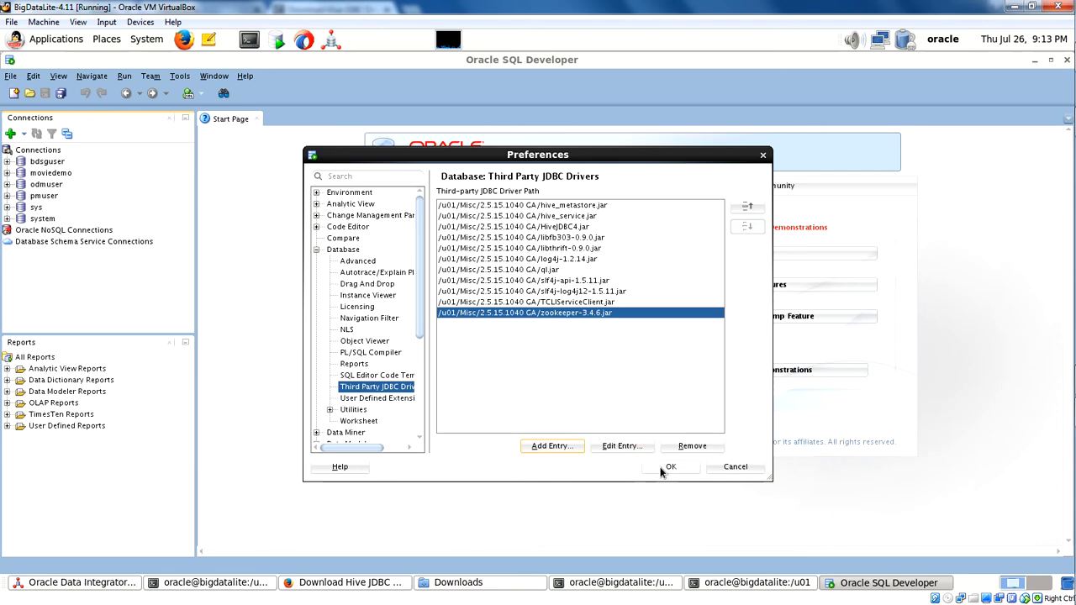
left_click(660, 468)
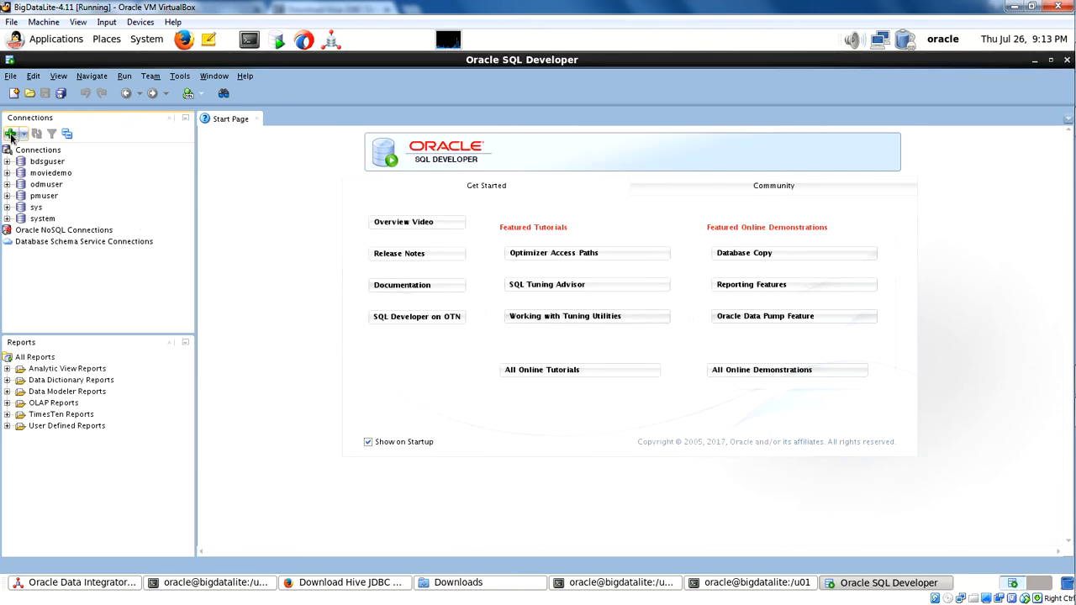
Set up a Hive connection named hive with username hive, its password, host localhost, port 10000 and database hive, and test it.
left_click(11, 135)
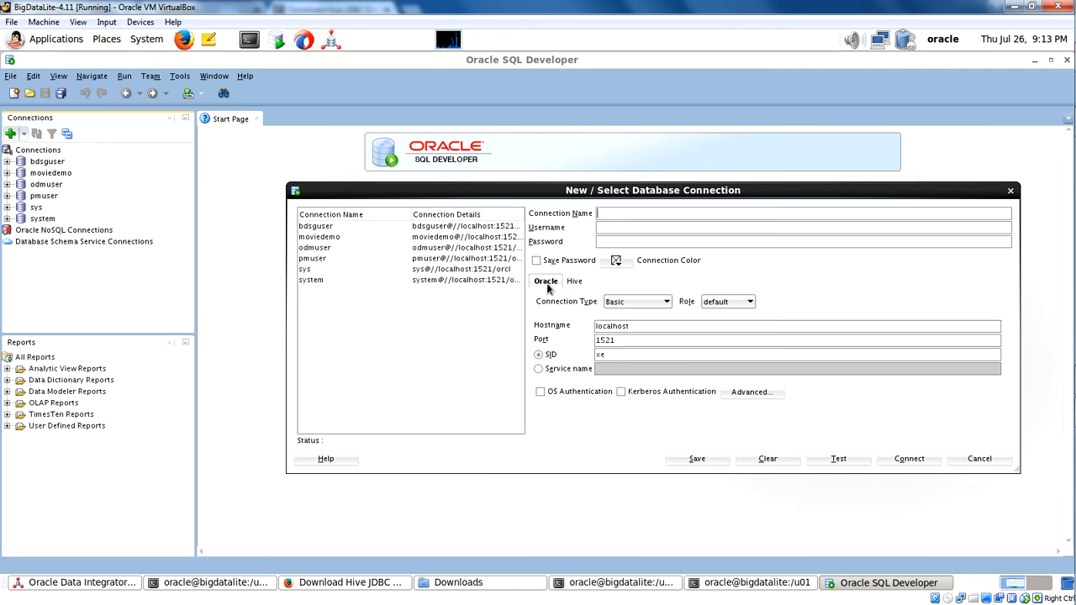
left_click(574, 283)
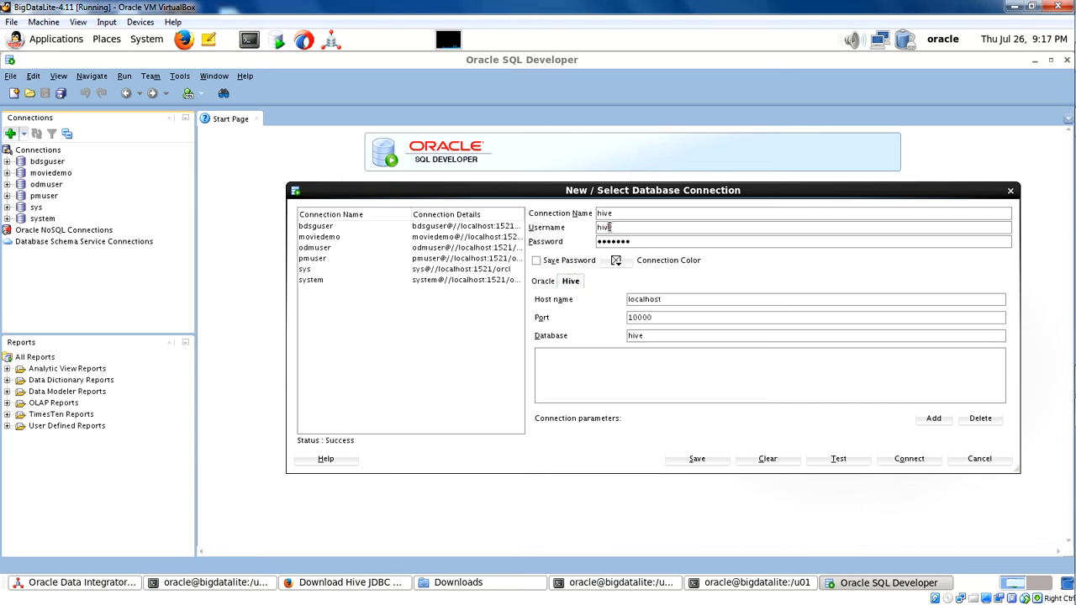
left_click(623, 242)
left_click(839, 459)
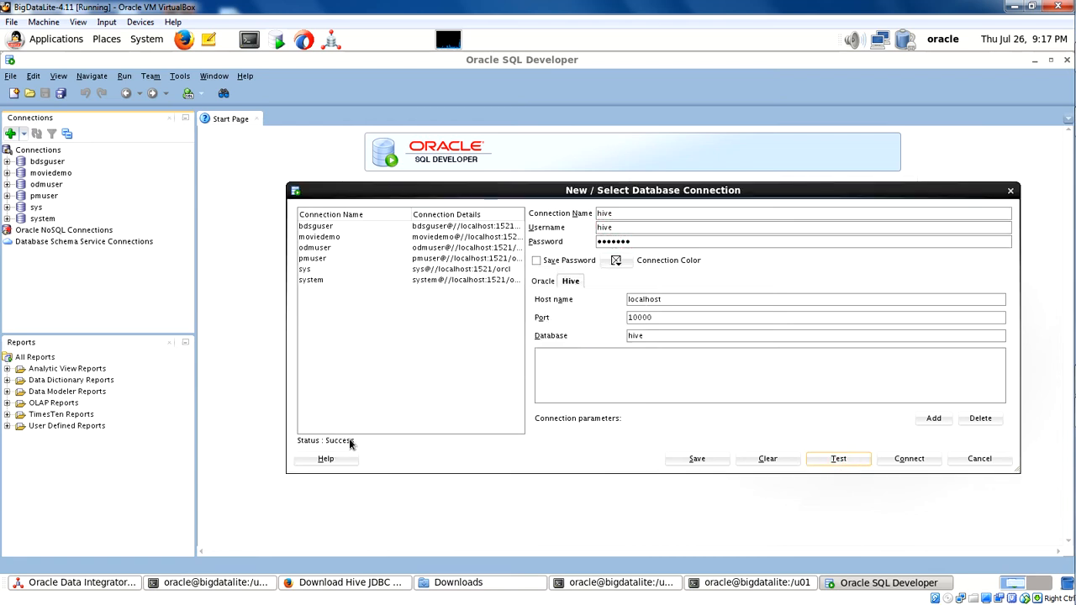
Save the hive connection and connect to it.
left_click(706, 459)
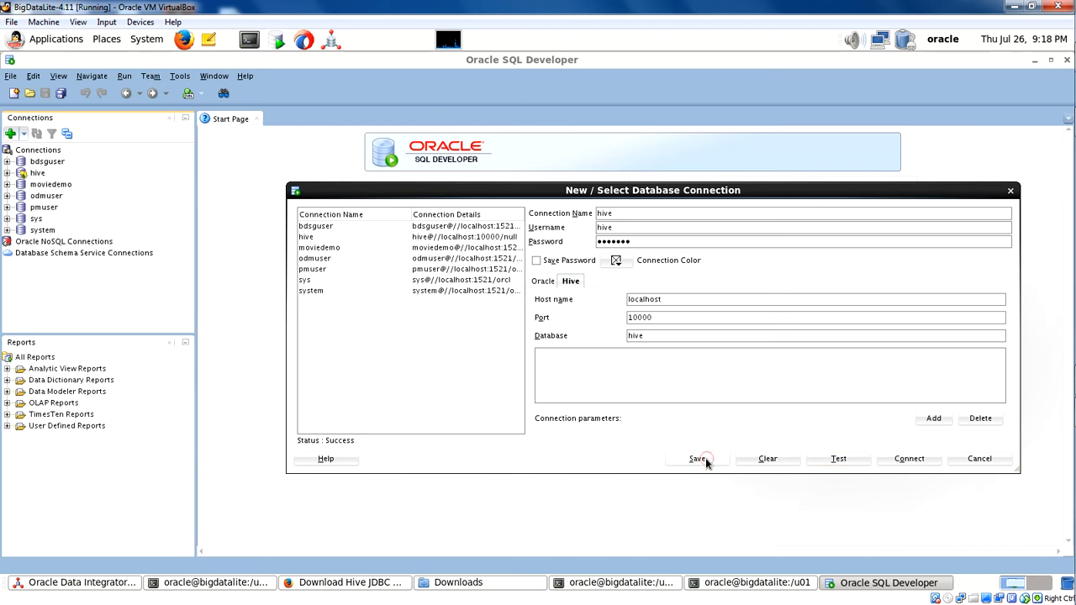
left_click(908, 461)
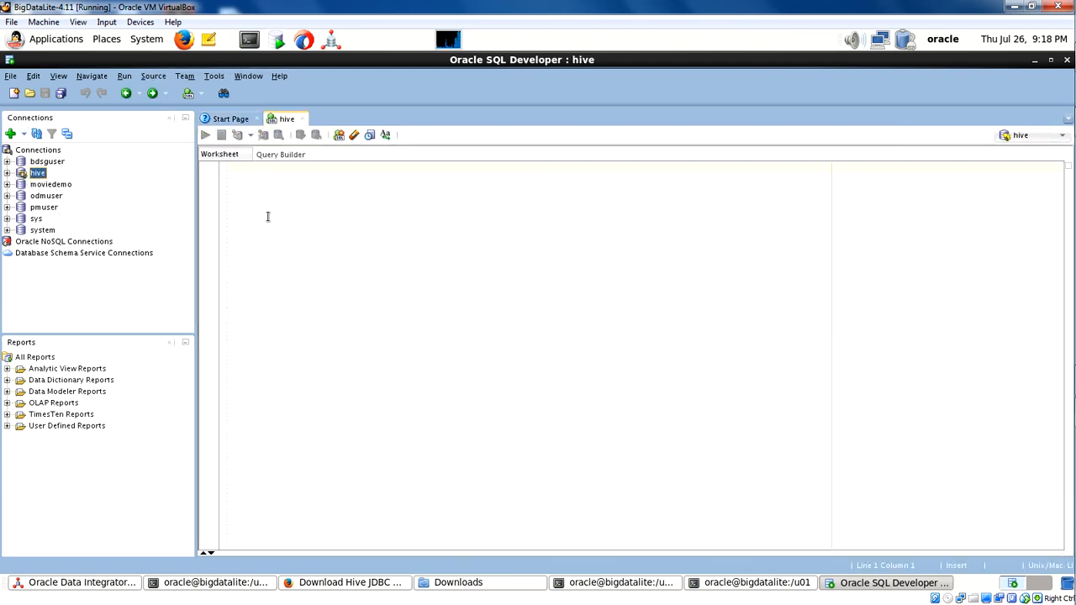
Browse the hive connection's moviedemo and default schemas and view the data of the default schema's movie table.
left_click(6, 174)
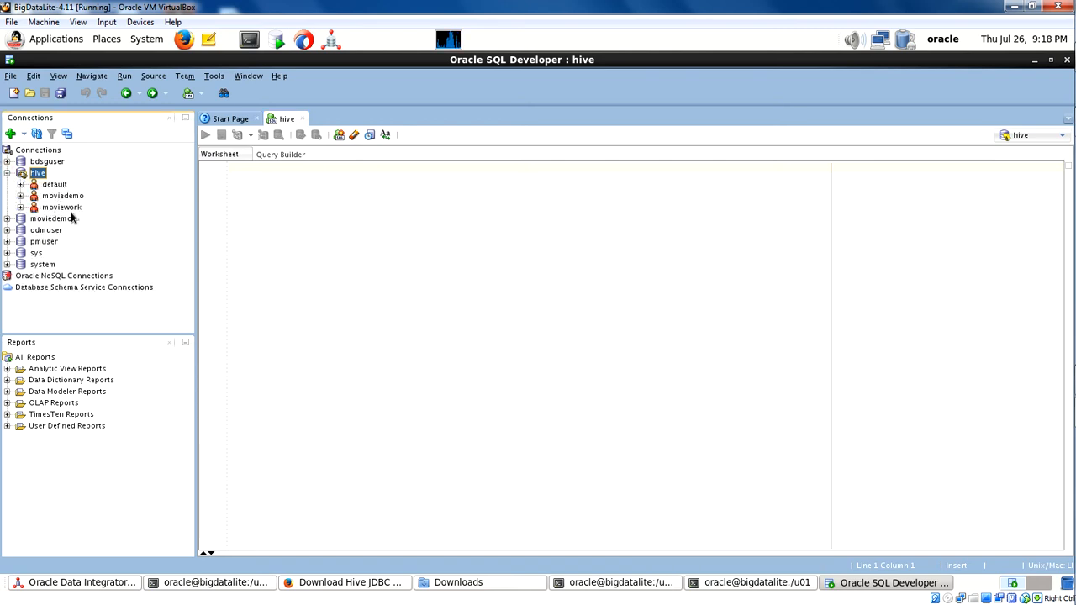
left_click(20, 195)
left_click(20, 184)
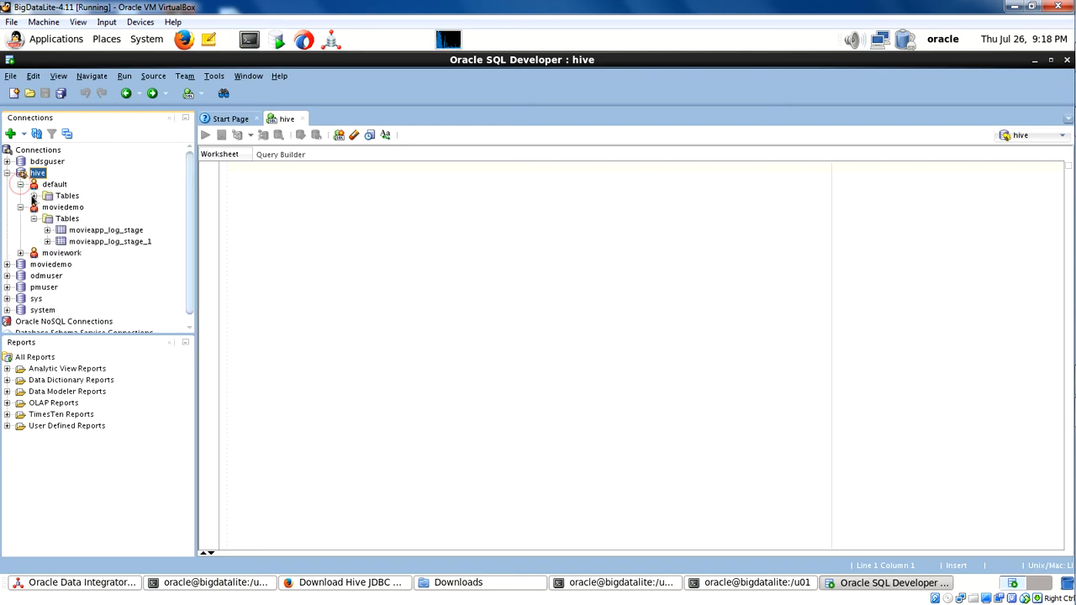
left_click(33, 196)
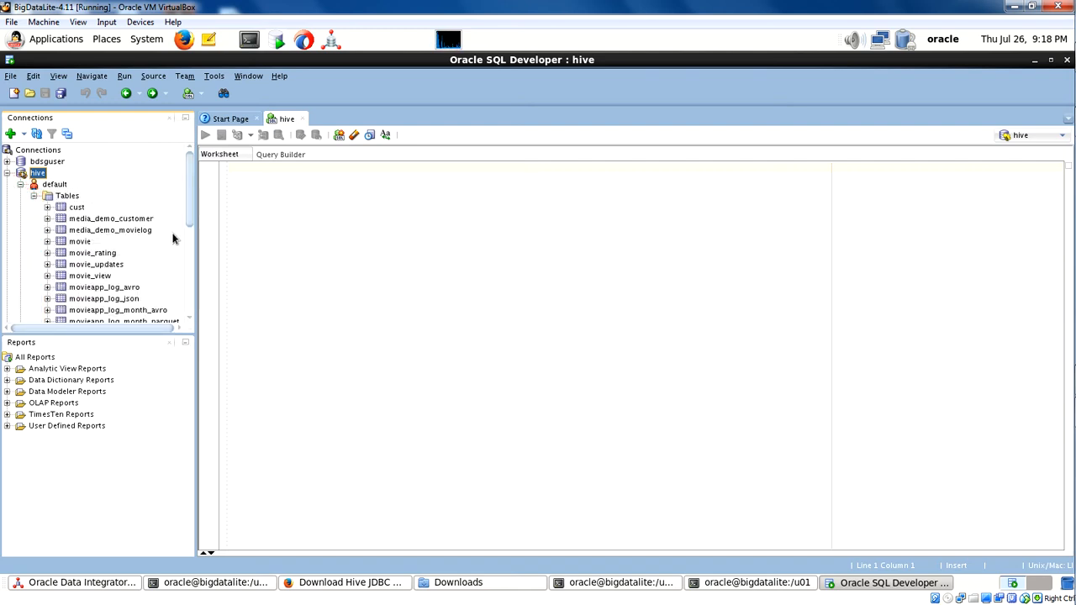
left_click_drag(193, 221, 190, 244)
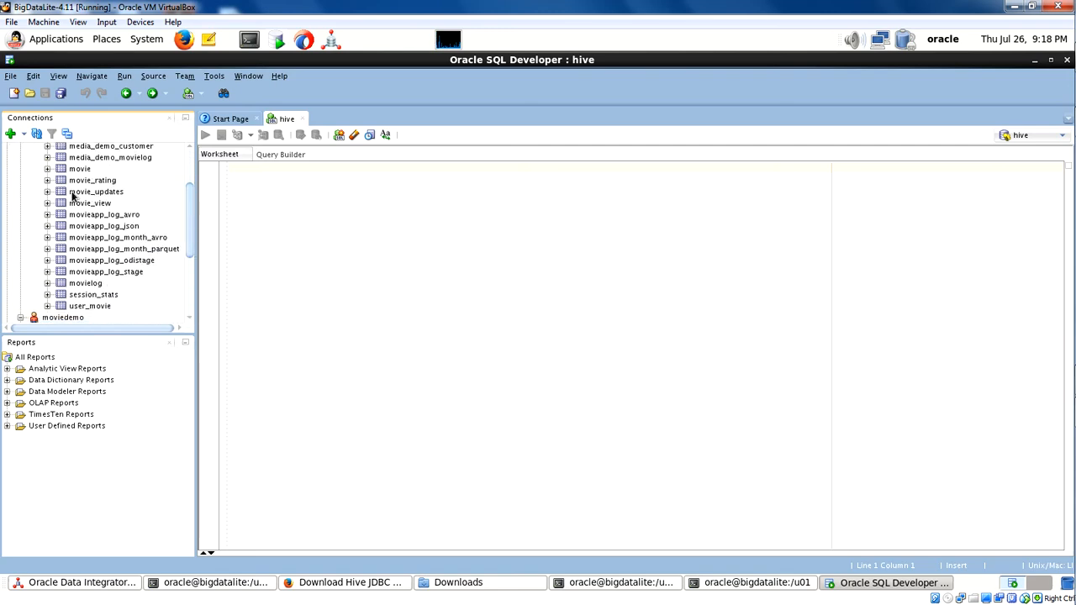
left_click(72, 170)
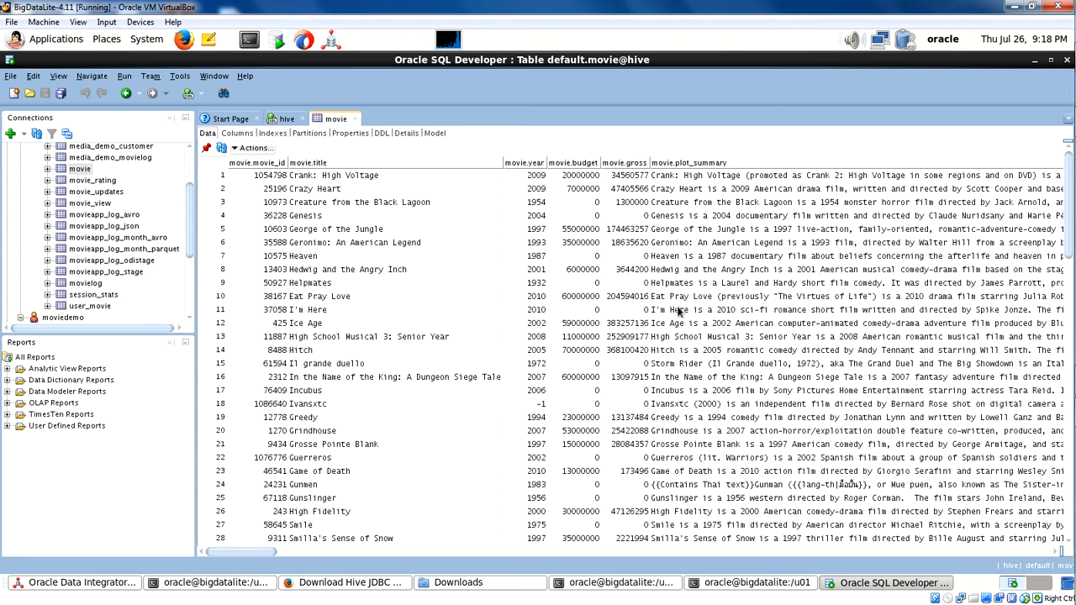
Examine the title, year, budget and gross values in the first row of the movie table.
left_click_drag(262, 553, 241, 530)
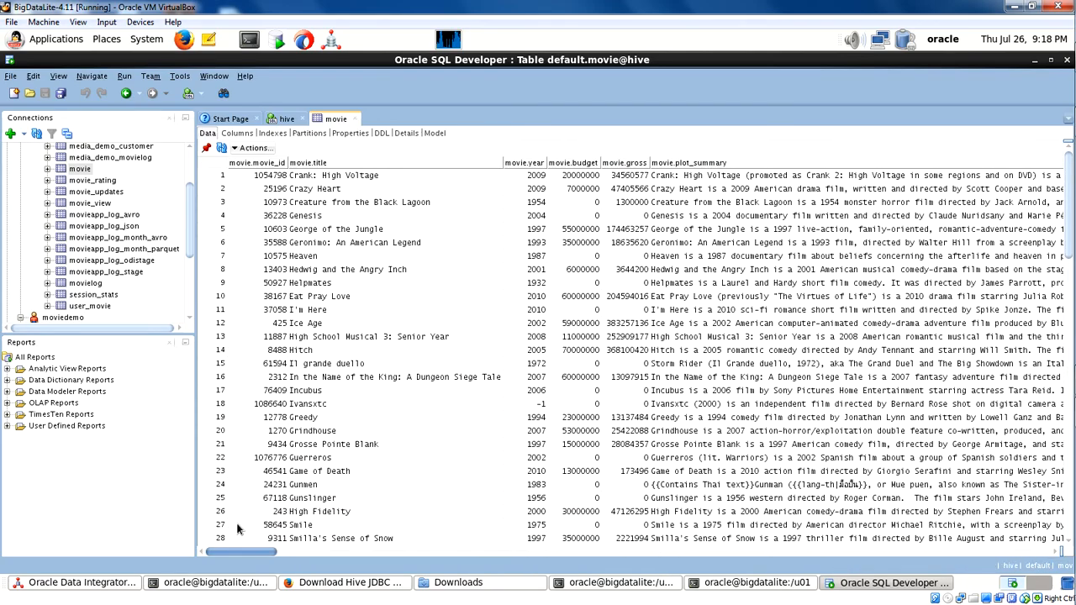
left_click(265, 178)
double_click(294, 177)
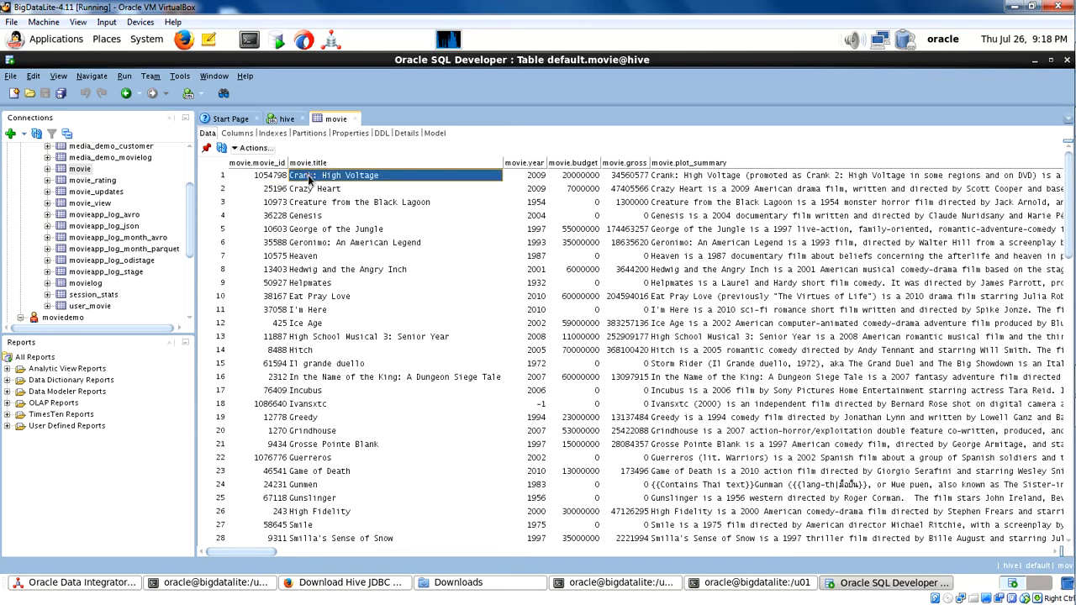
left_click(539, 177)
left_click(570, 176)
left_click(624, 177)
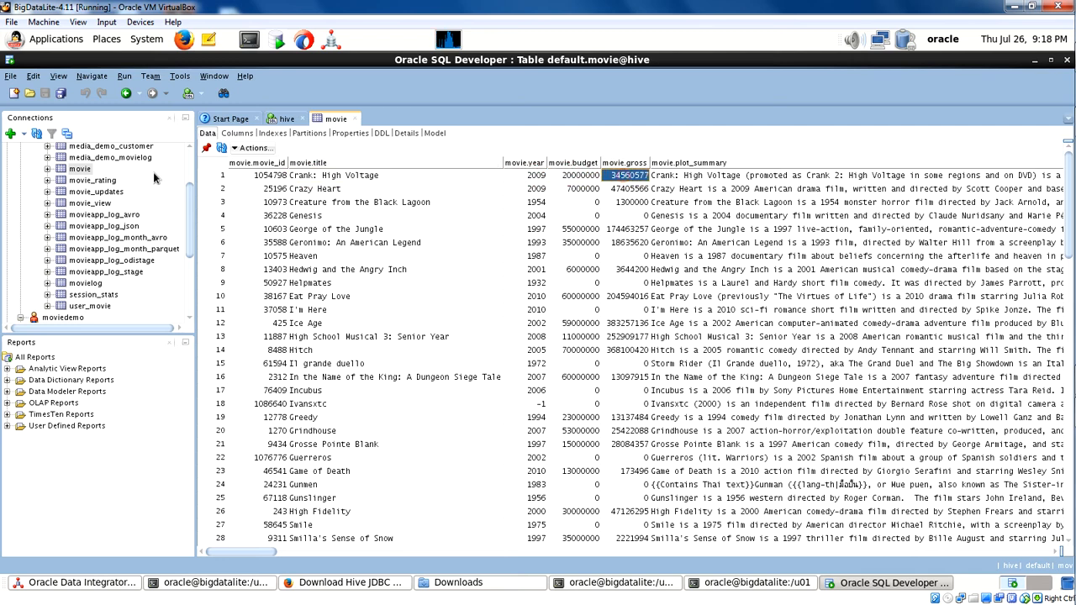
View the data of the default schema's movieapp_log_avro table and examine the first row across its columns.
left_click(105, 215)
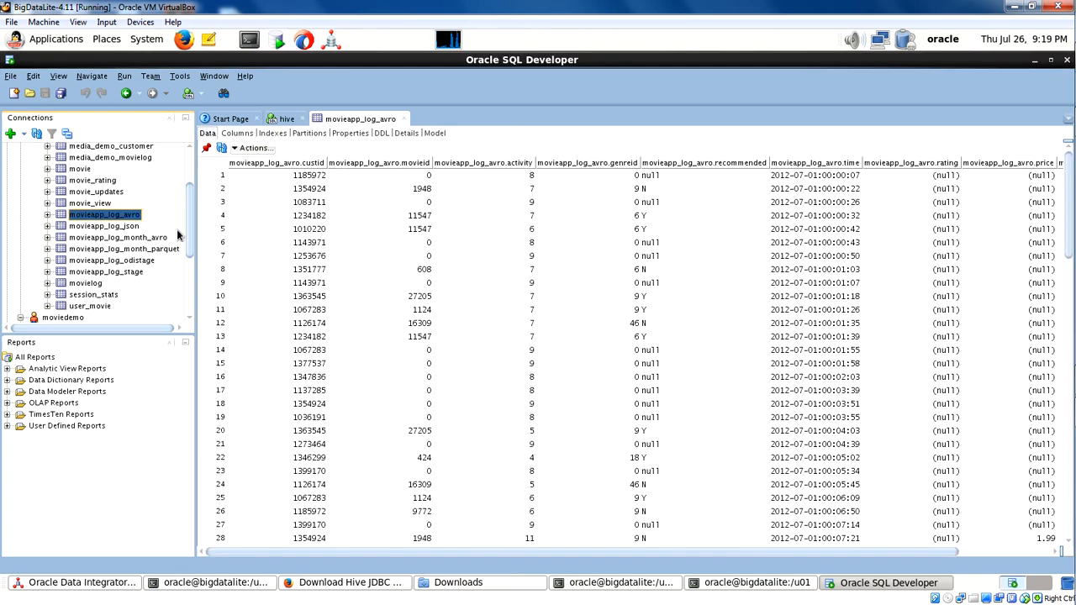
left_click(303, 177)
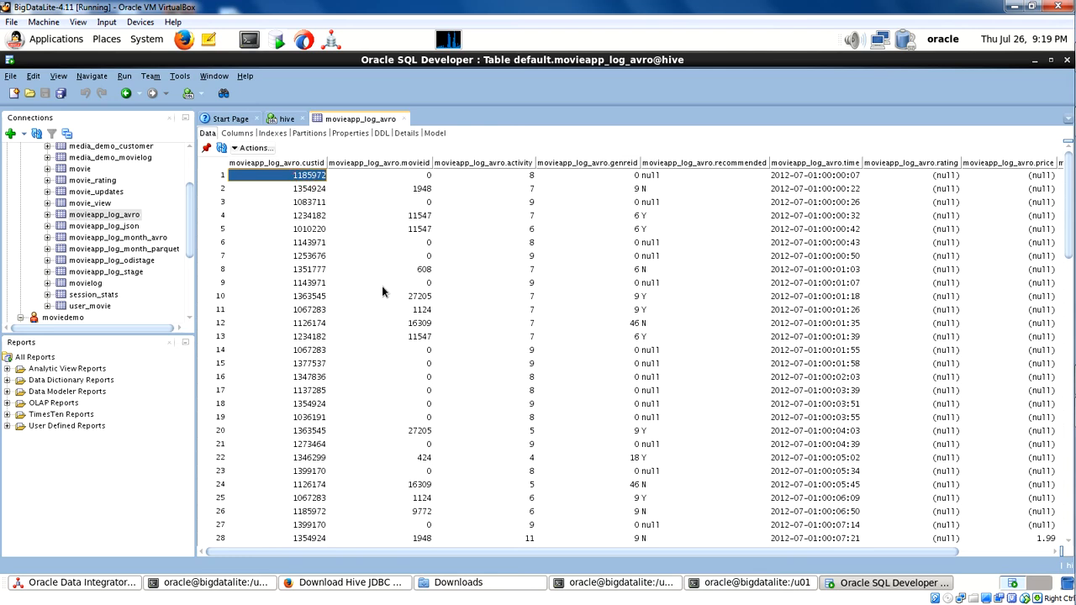
key("Right")
key("Right")
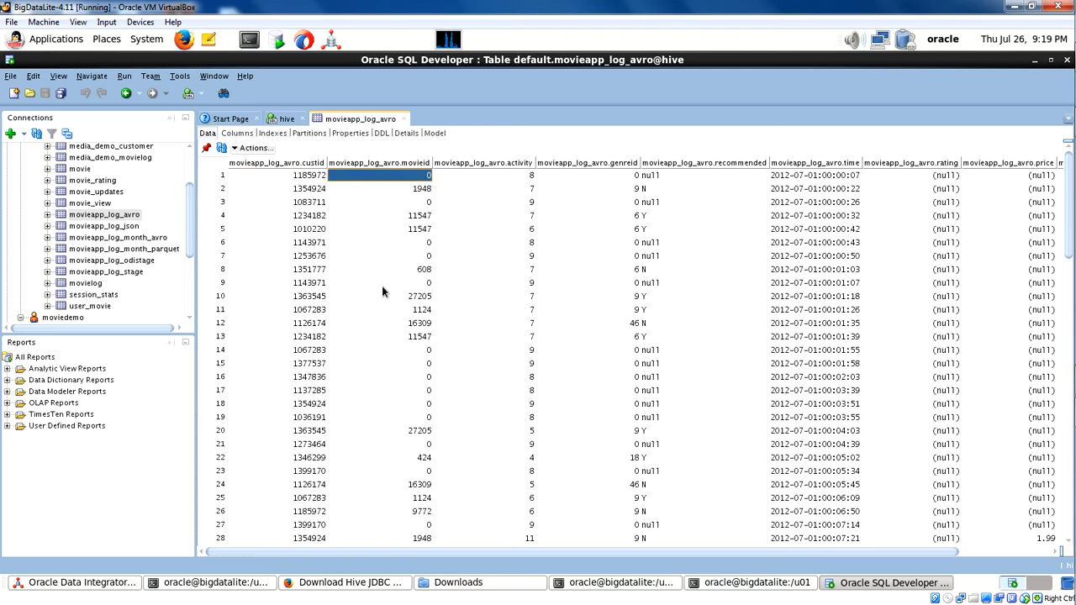
key("Down")
key("Down")
key("Down")
key("Down")
key("Down")
key("Up")
key("Up")
key("Up")
key("Up")
key("Up")
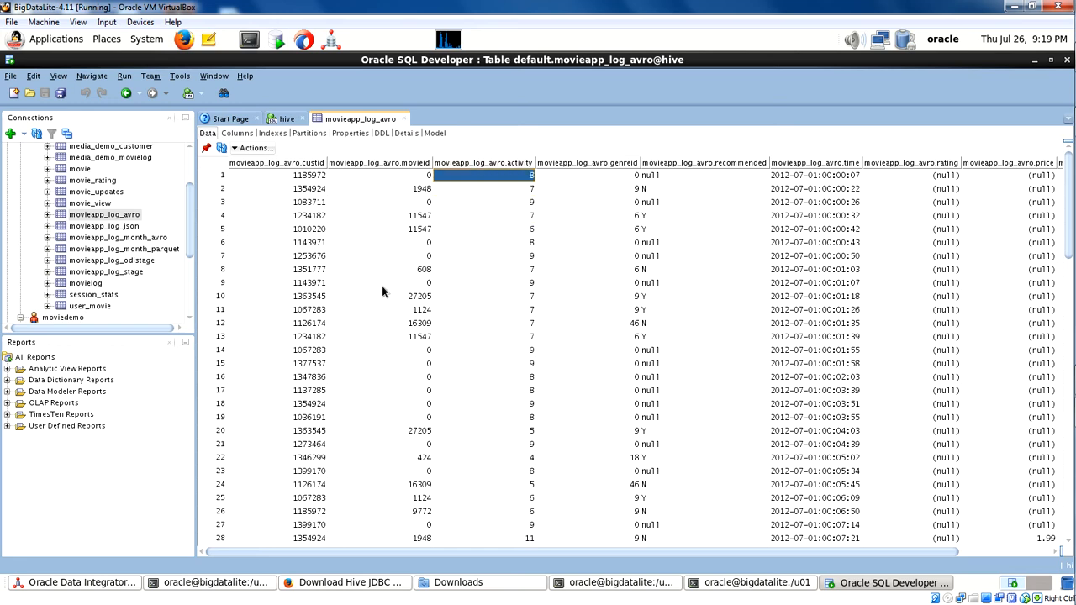
key("Right")
key("Right")
key("Right")
key("Right")
key("Right")
key("Right")
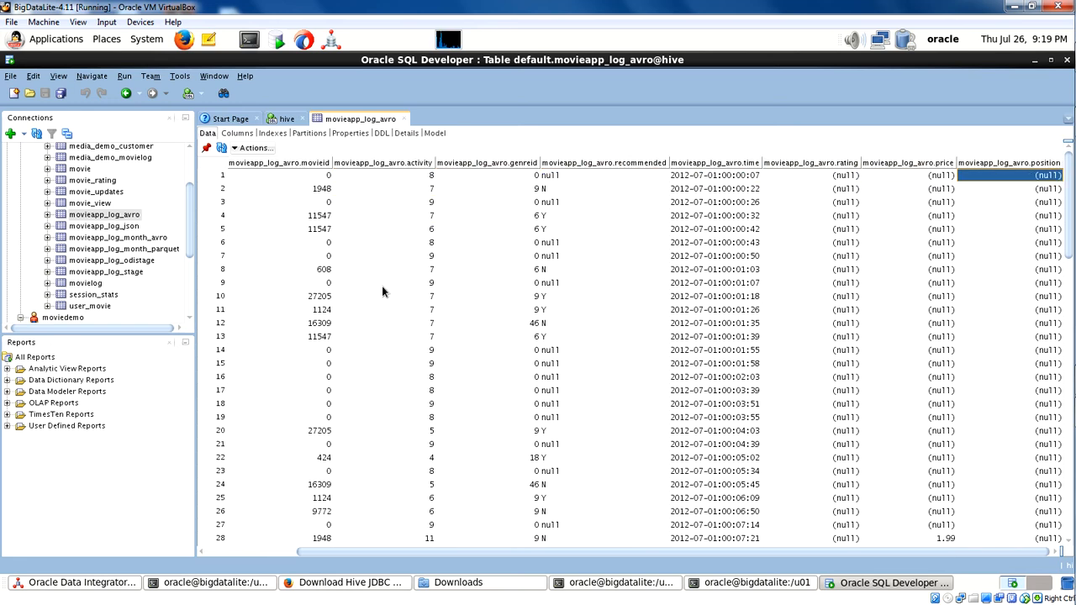
key("Left")
key("Left")
key("Left")
key("Left")
key("Left")
key("Left")
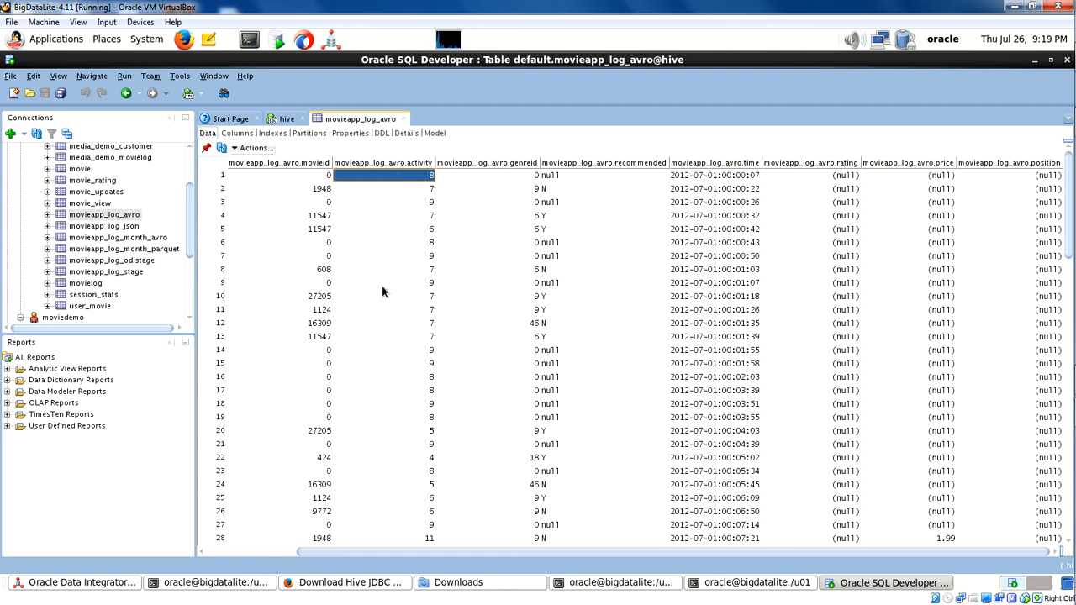
key("Left")
key("Left")
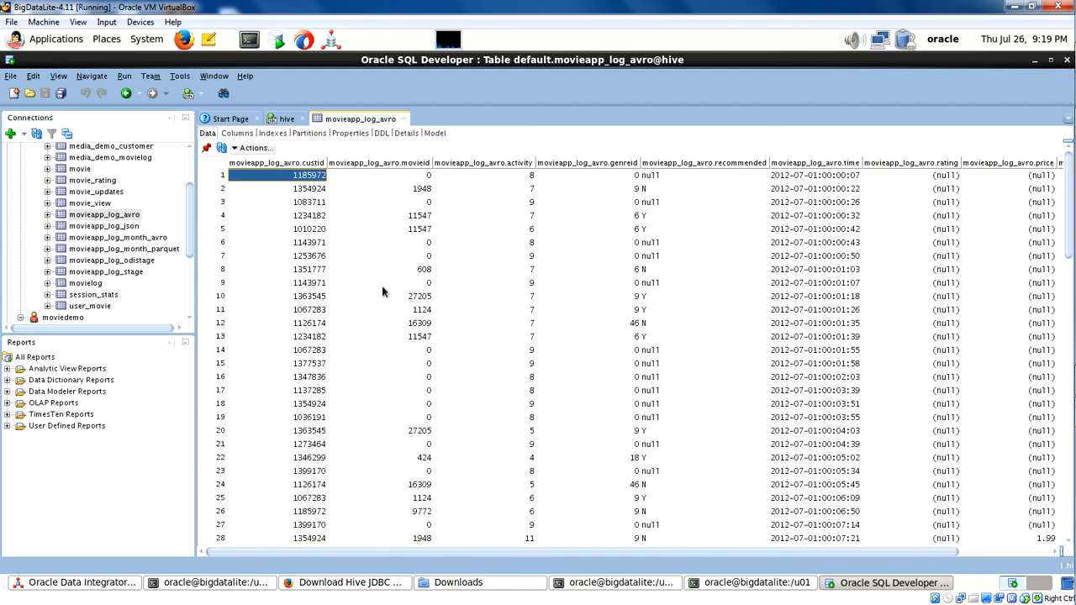
key("Right")
key("Right")
key("Left")
key("Left")
Examine the column values in rows 2 to 5 of the movieapp_log_avro table.
key("Down")
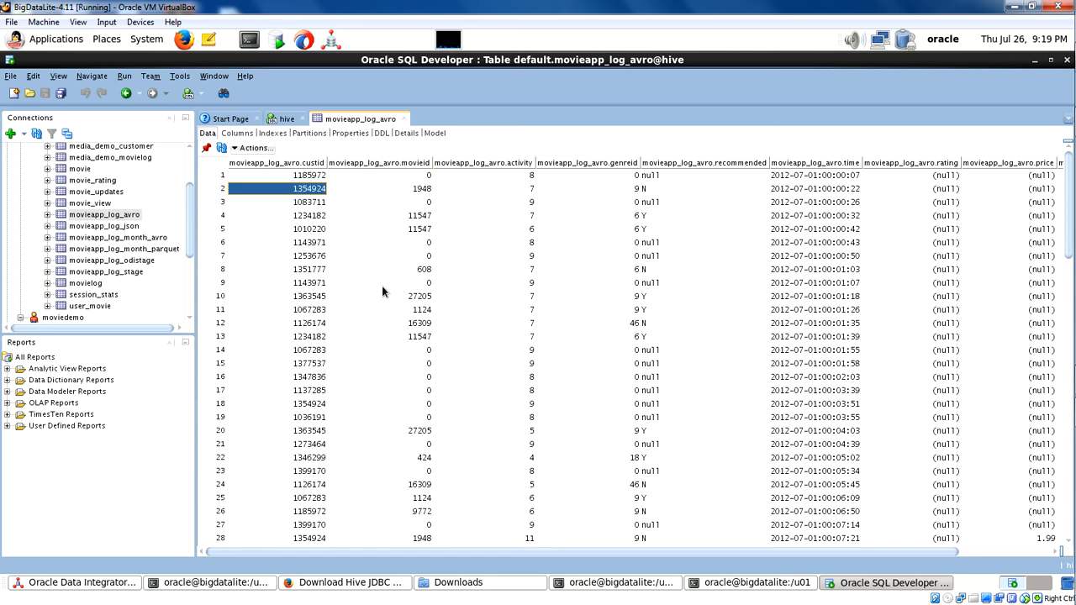
key("Right")
key("Right")
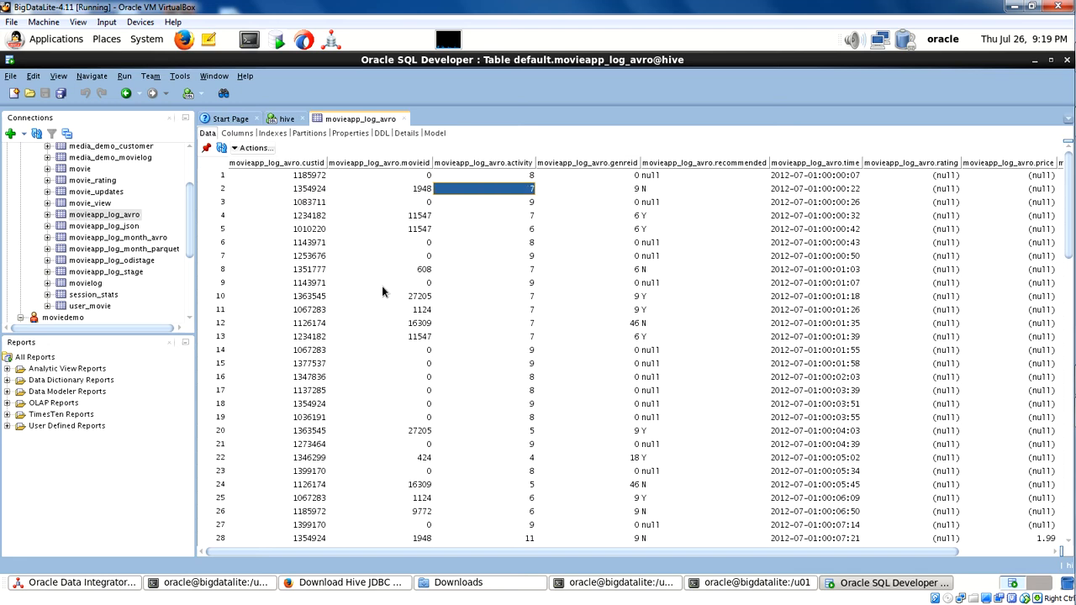
key("Down")
key("Down")
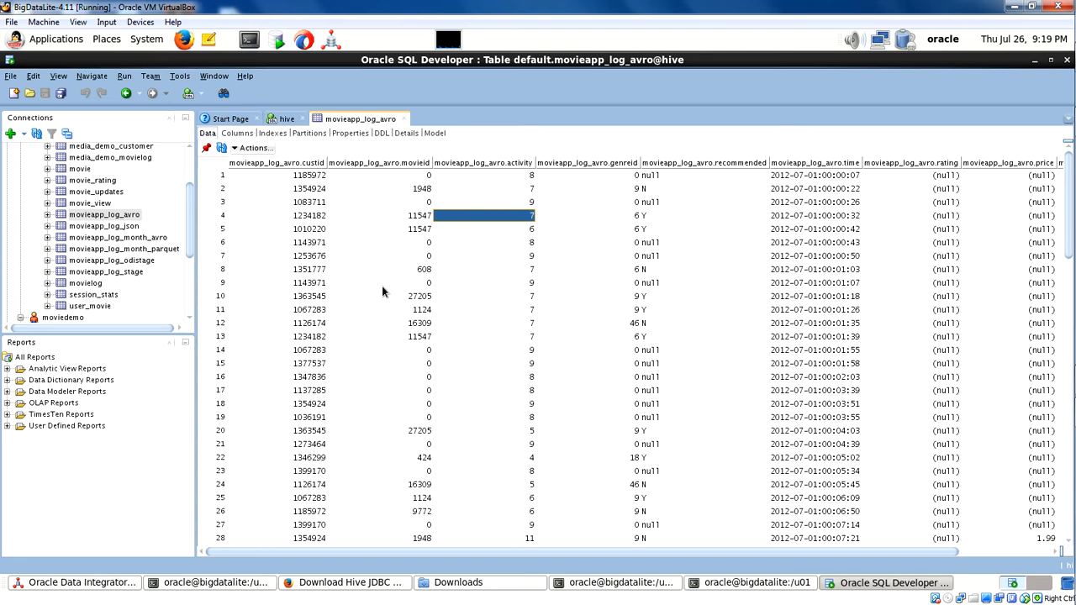
key("Down")
key("Up")
key("Right")
key("Right")
key("Left")
key("Right")
key("Right")
key("Right")
key("Right")
key("Right")
key("Left")
key("Left")
key("Left")
key("Left")
key("Left")
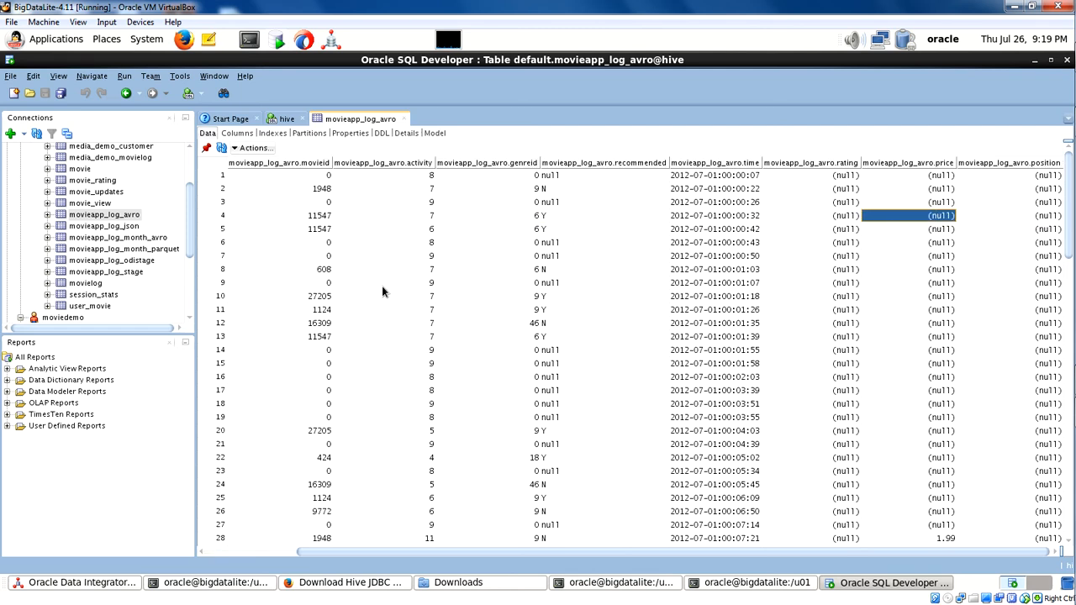
key("Right")
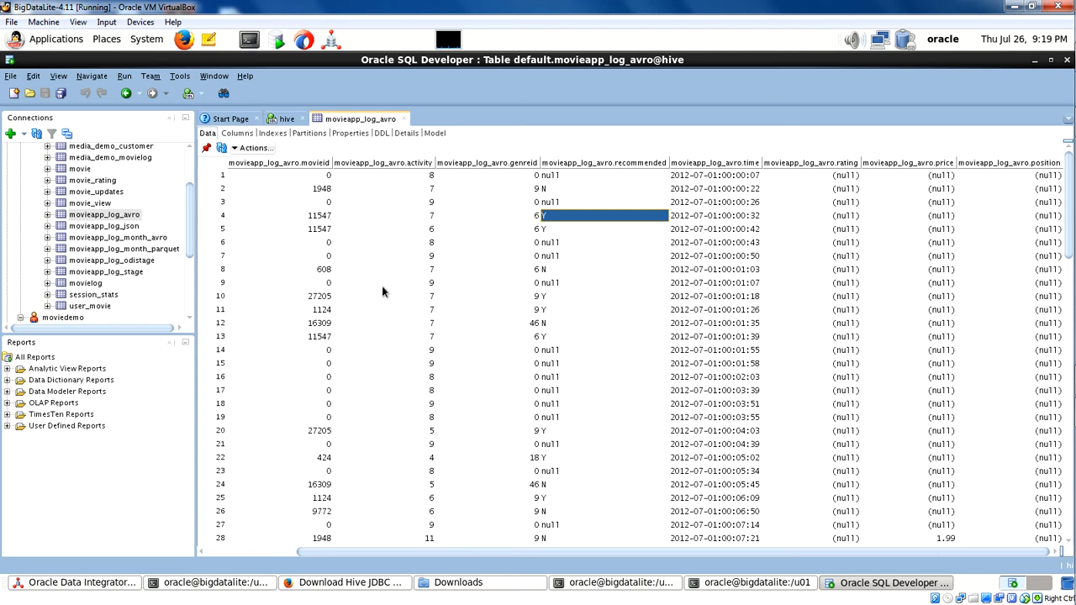
key("Right")
key("Down")
key("Left")
key("Down")
key("Up")
key("Right")
key("Right")
key("Right")
key("Left")
key("Left")
key("Left")
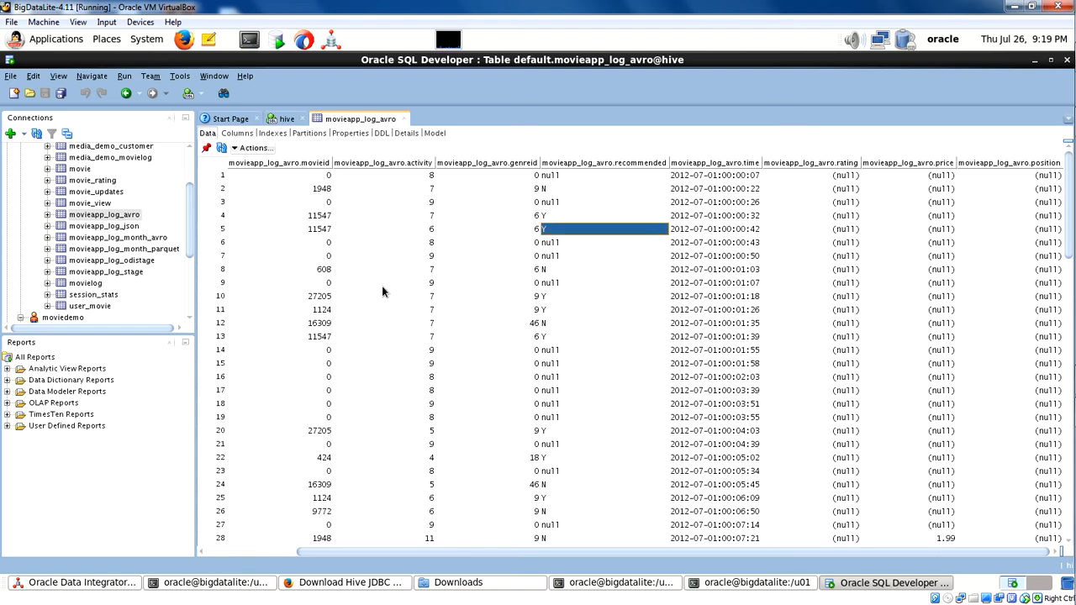
key("Home")
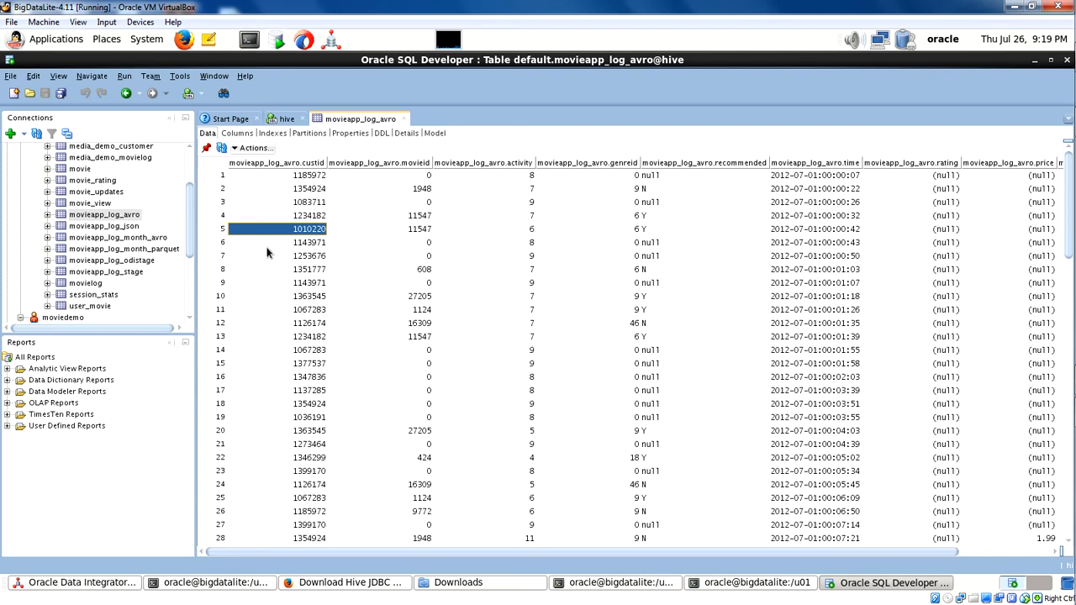
View the data of the default schema's movie_rating table and look through its rows.
left_click(86, 181)
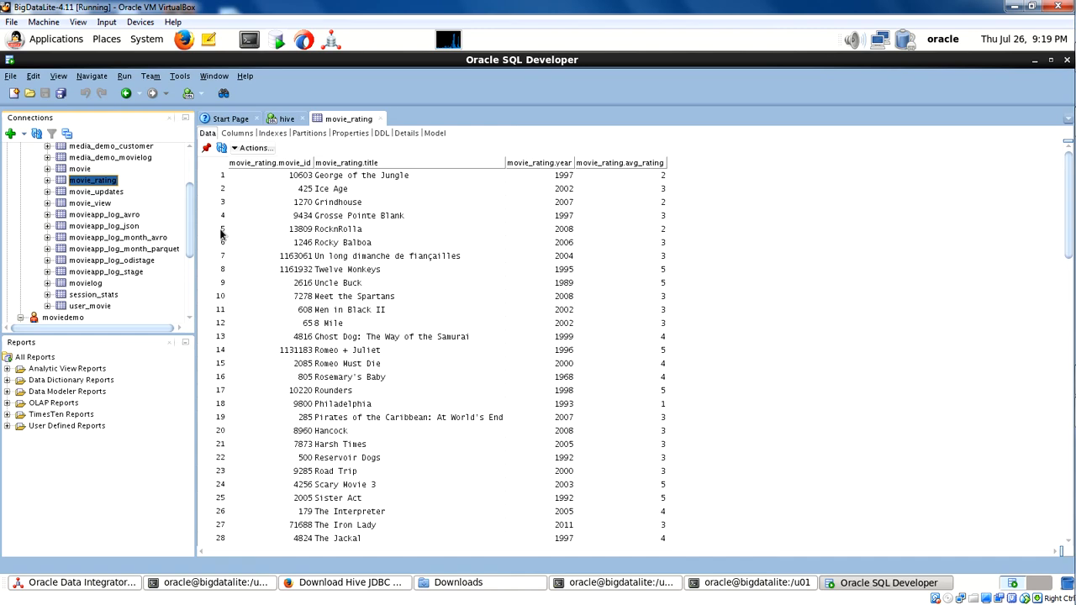
left_click(486, 274)
scroll(412, 458, "down", 3)
scroll(412, 458, "down", 5)
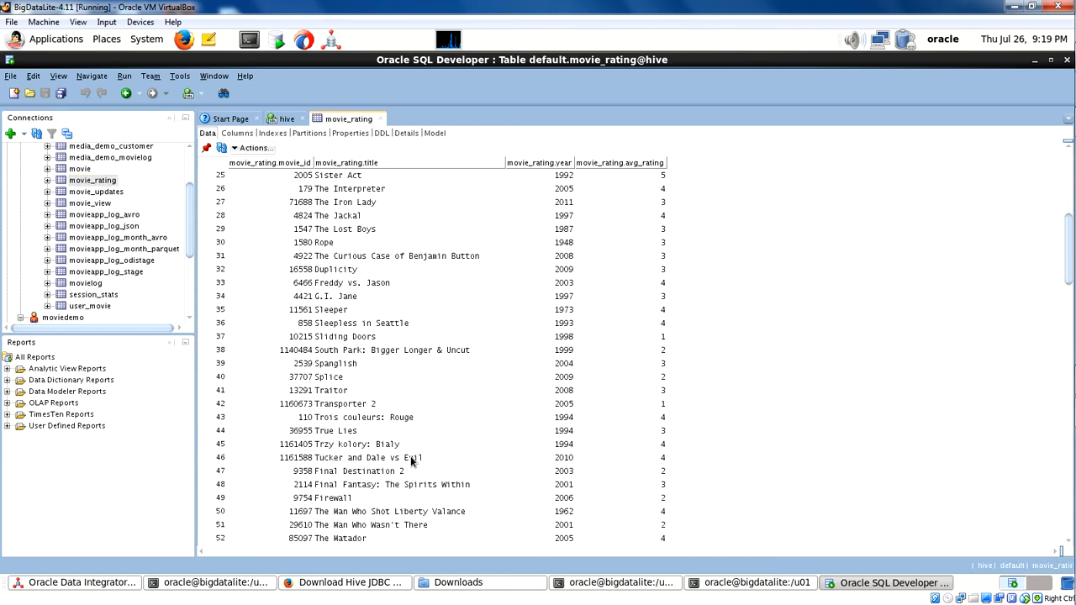
scroll(408, 455, "up", 8)
scroll(409, 457, "down", 20)
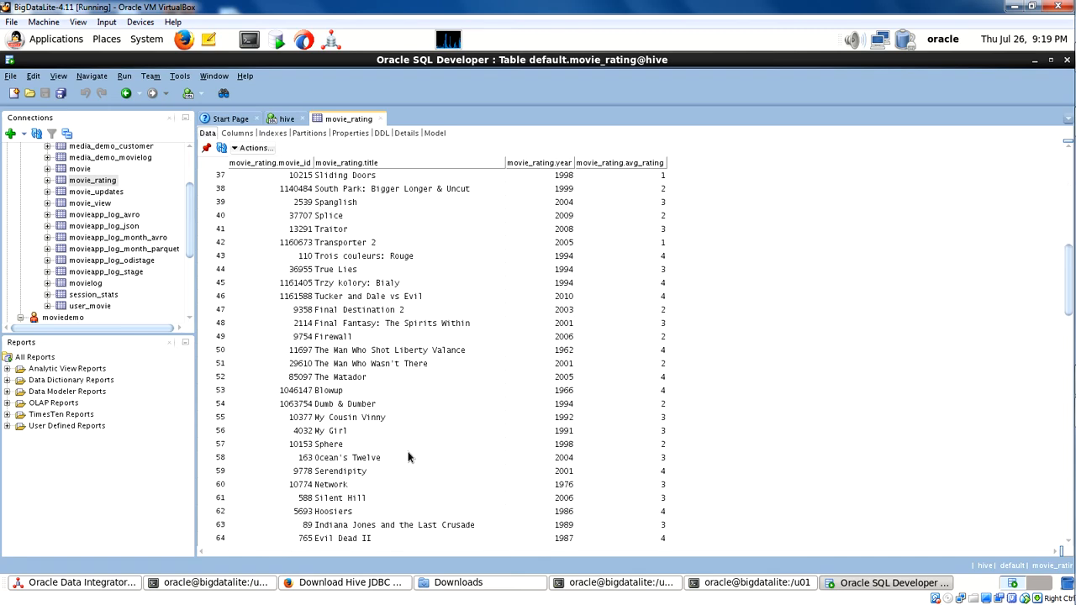
scroll(408, 457, "up", 20)
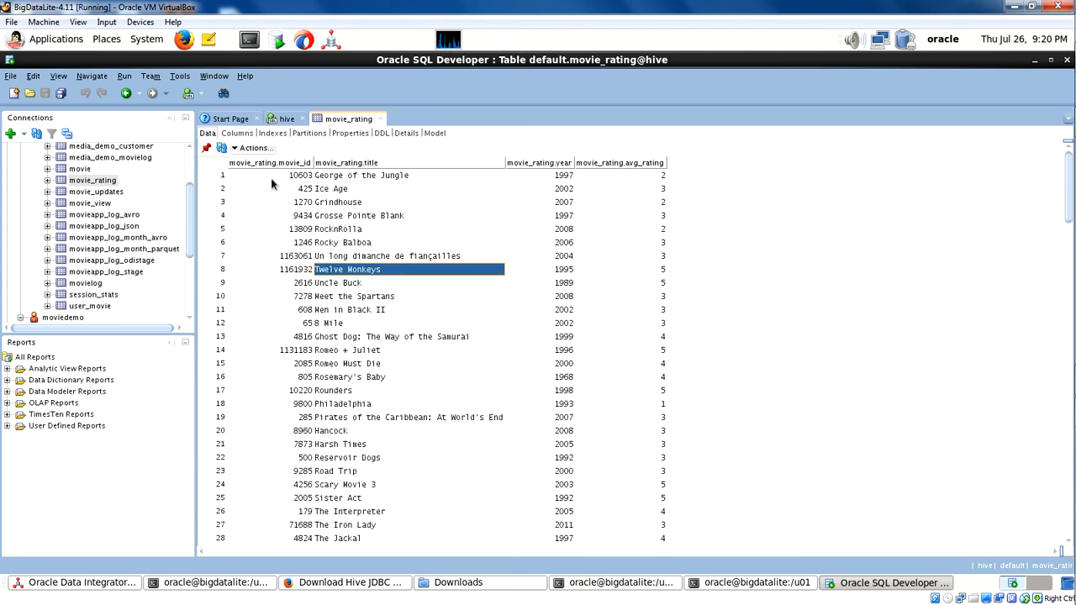
left_click(270, 178)
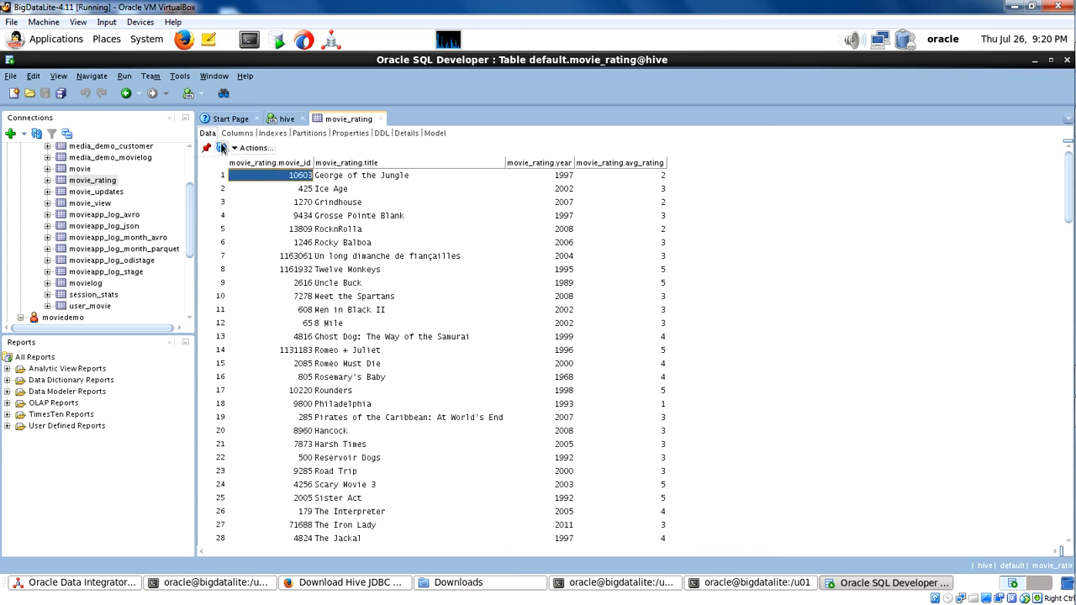
Check which actions are offered for the movie_rating table's data.
left_click(253, 148)
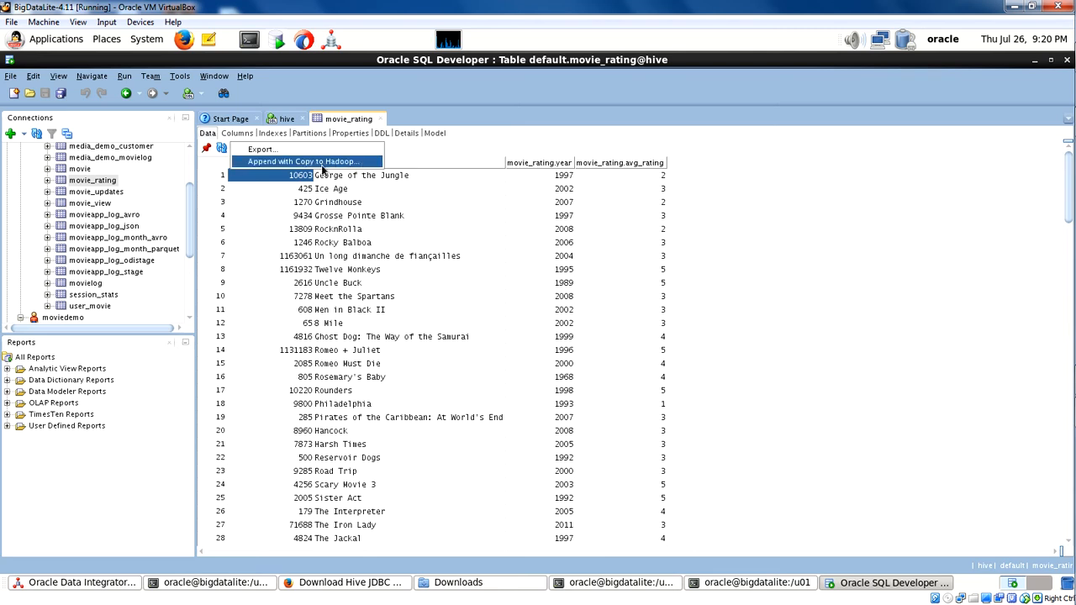
left_click(336, 205)
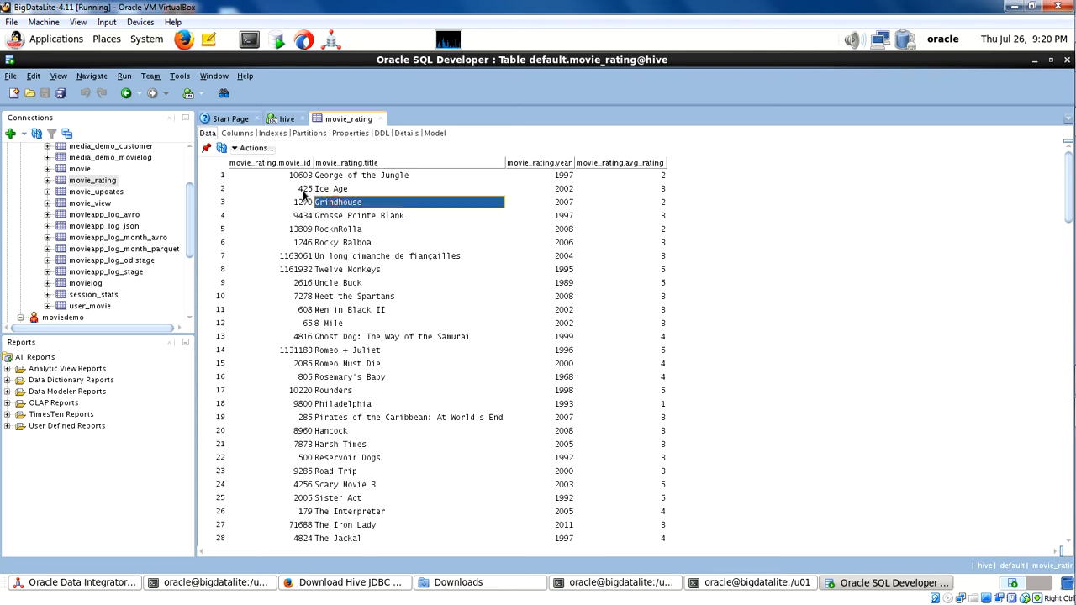
left_click(281, 183)
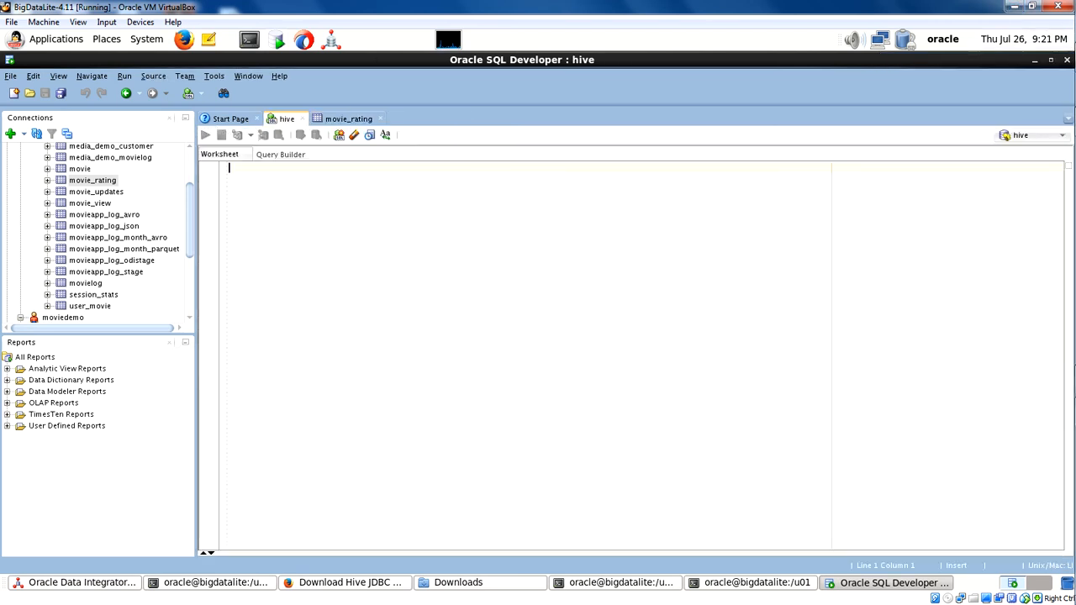
In the hive worksheet, run "create table movie_rating_bkp as select *from movie_rating" to back up the table.
key("Return")
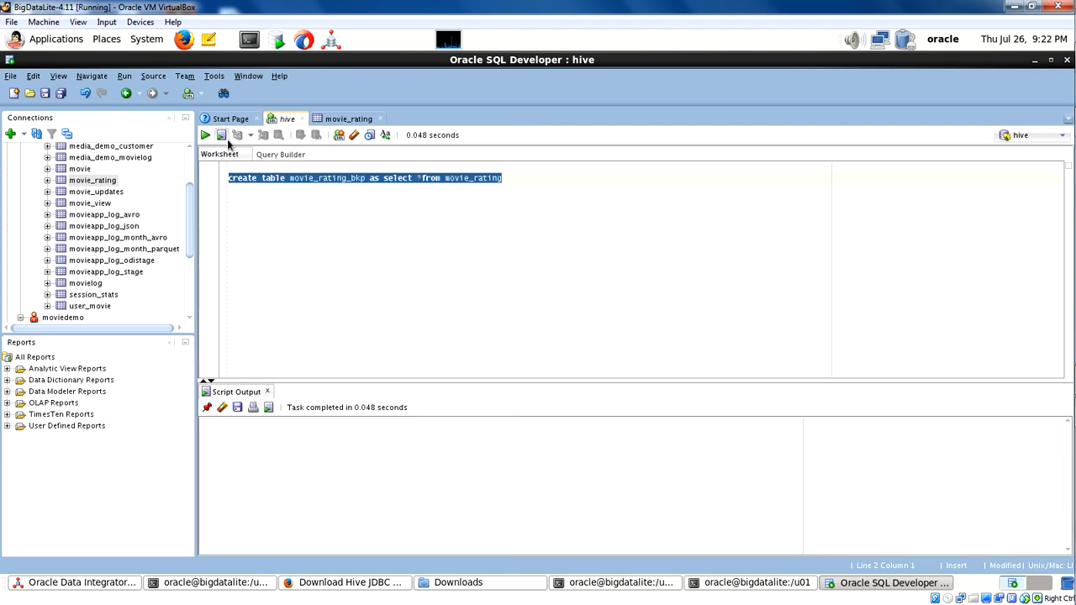
left_click(221, 135)
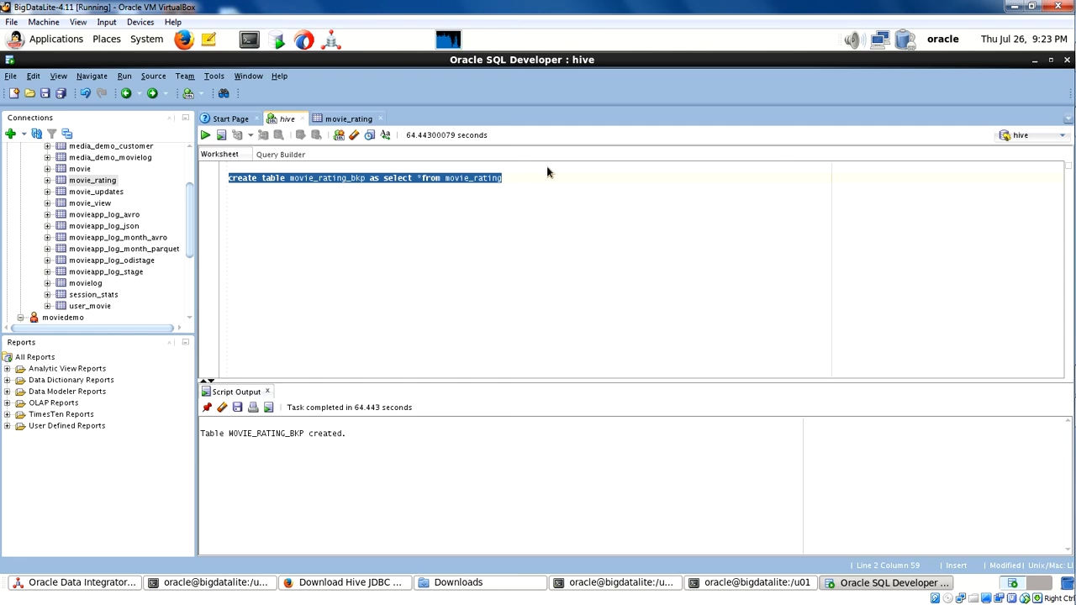
Add the statement "truncate table movie_rating" to the hive worksheet and run only that statement.
mouse_move(448, 183)
left_mouse_down()
mouse_move(481, 178)
mouse_move(455, 178)
left_mouse_up()
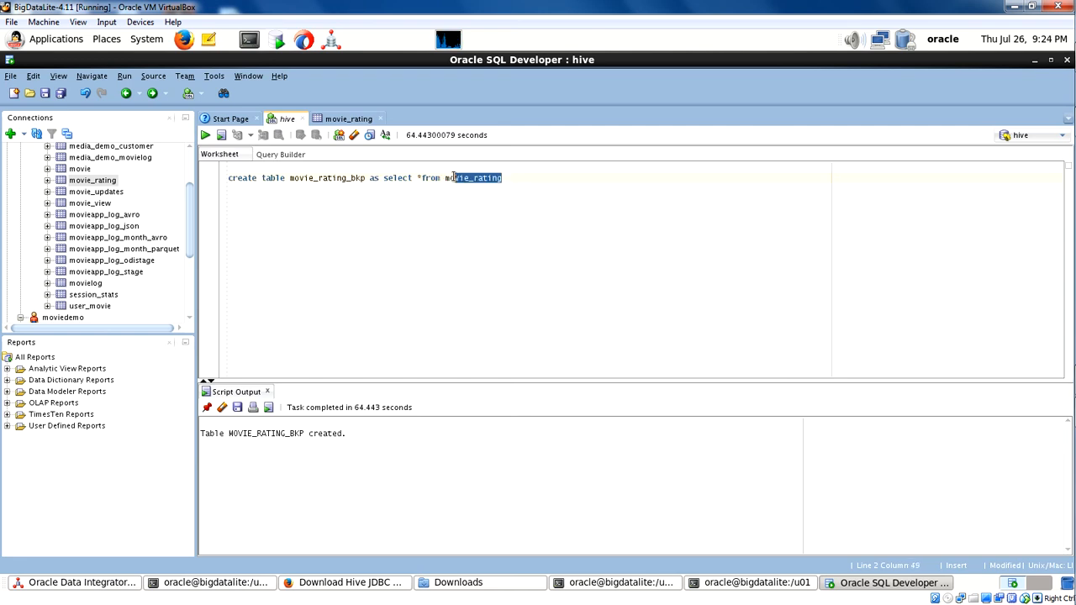
left_click(512, 195)
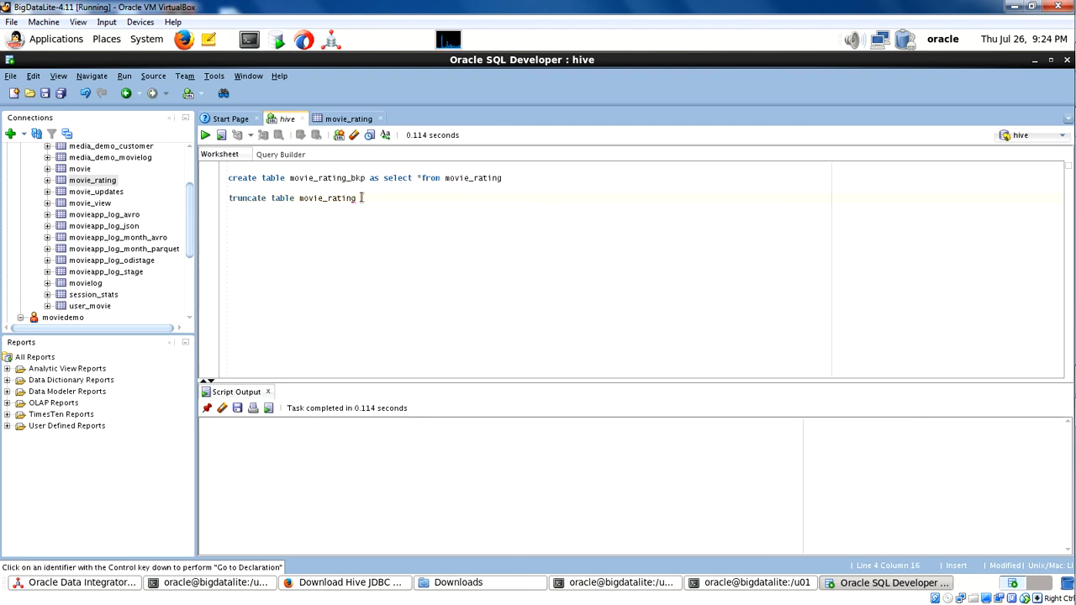
left_click_drag(363, 199, 226, 202)
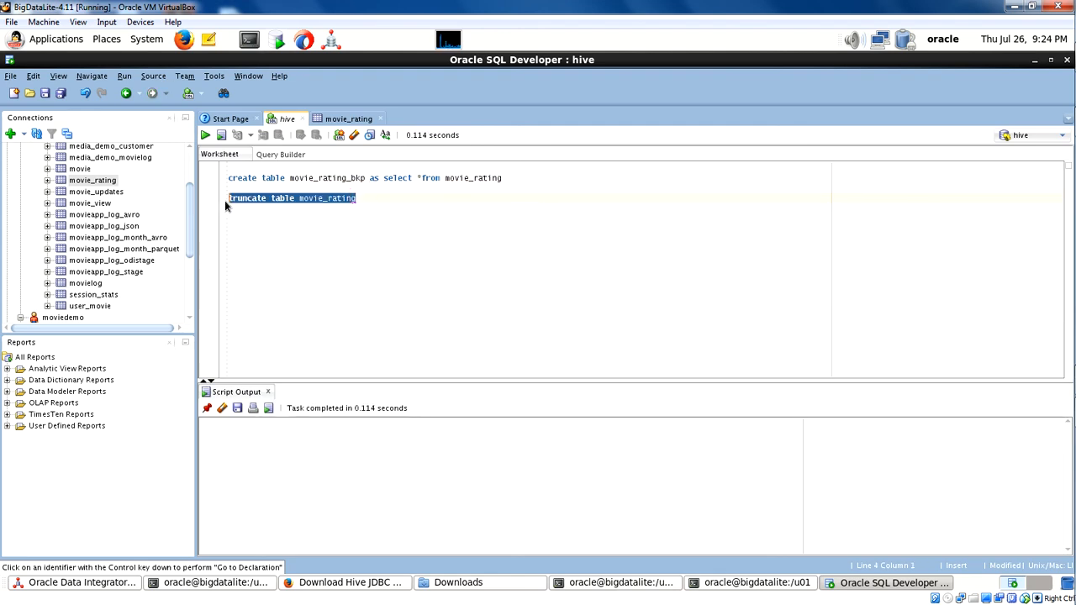
left_click(218, 135)
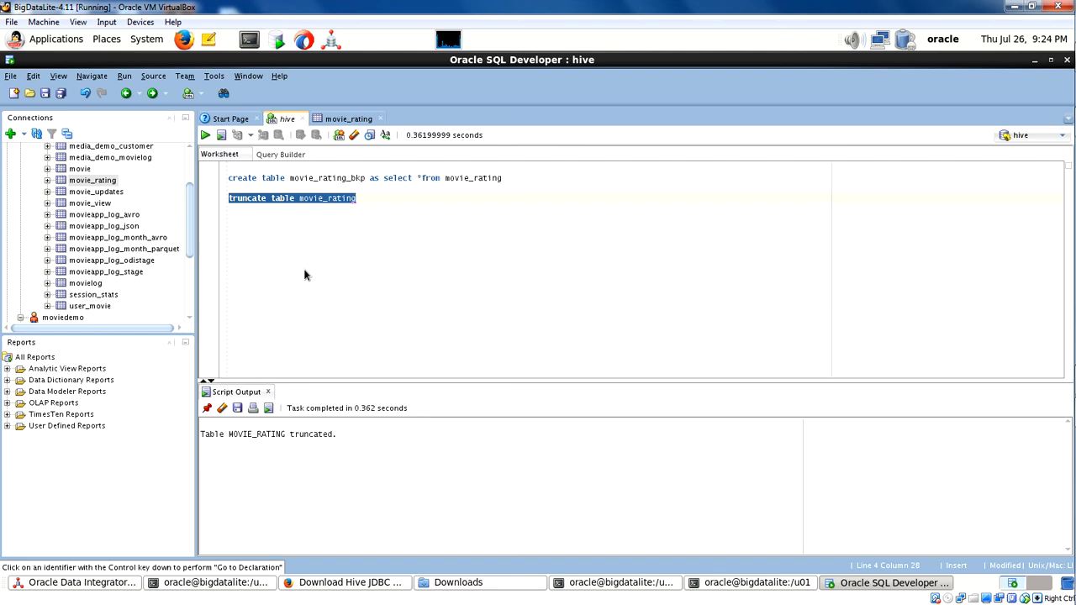
Add the query "select *from movie_rating" below the truncate statement and run only that query.
left_click(352, 235)
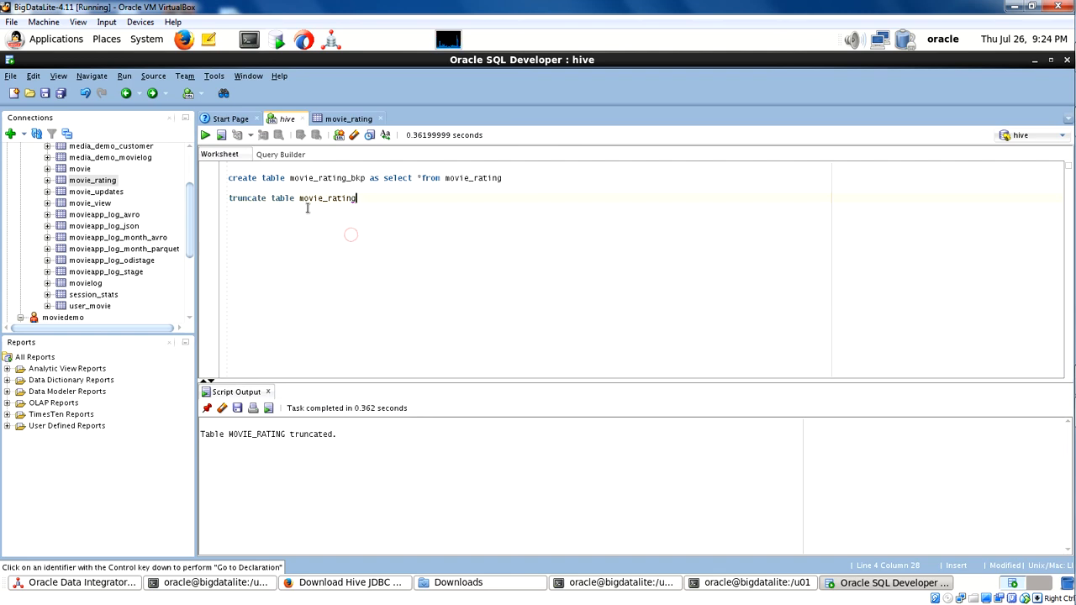
left_click_drag(299, 199, 357, 200)
key("ctrl+c")
left_click(359, 214)
type("select *from")
key("ctrl+v")
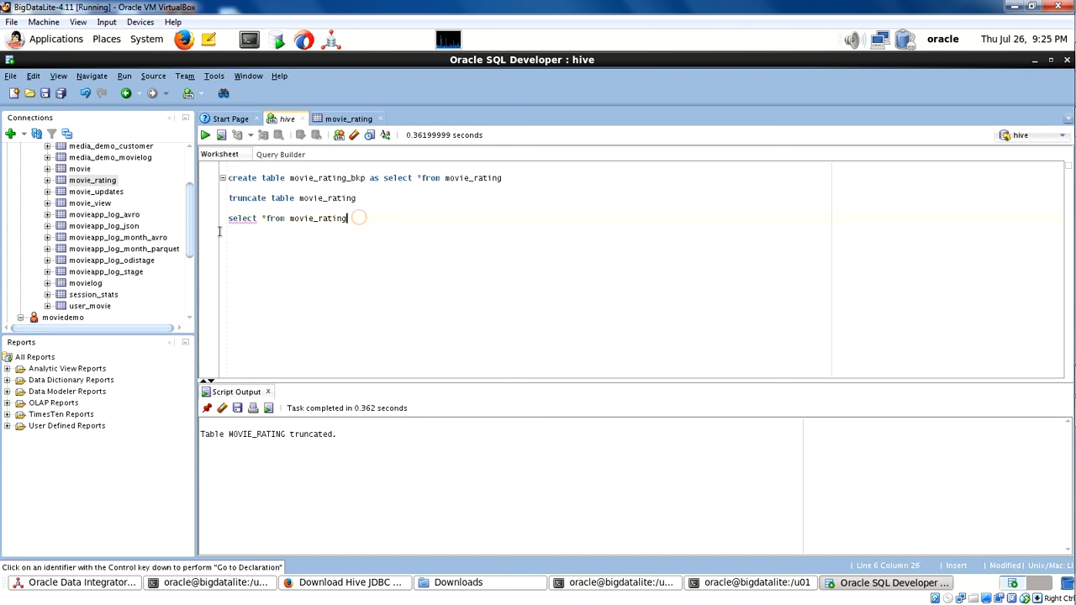
left_click_drag(348, 218, 227, 220)
left_click(222, 135)
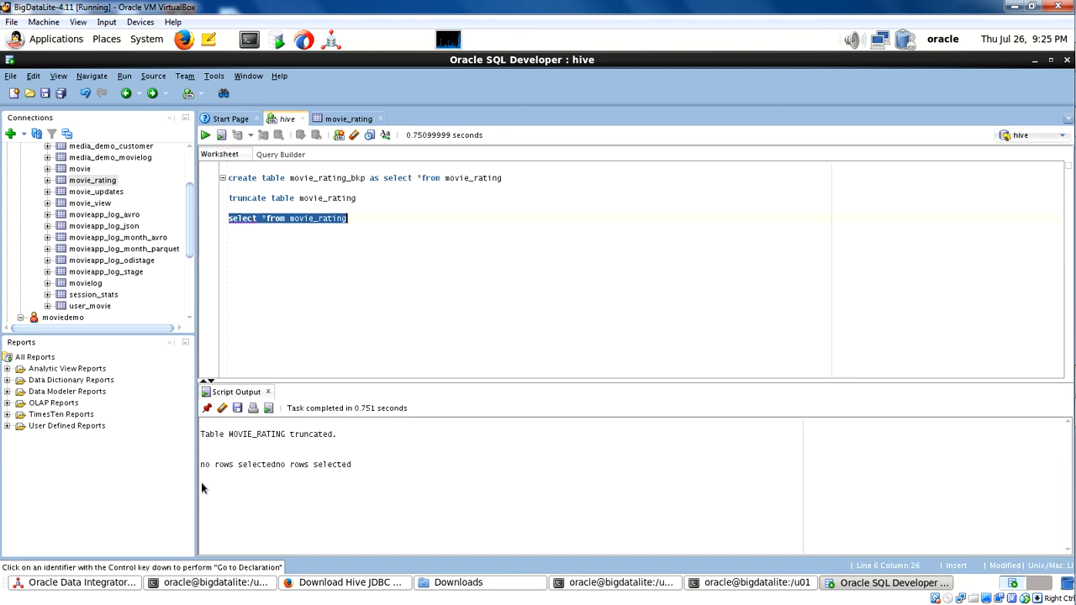
Add a "commit" statement at the end of the hive worksheet and run it.
left_click(354, 336)
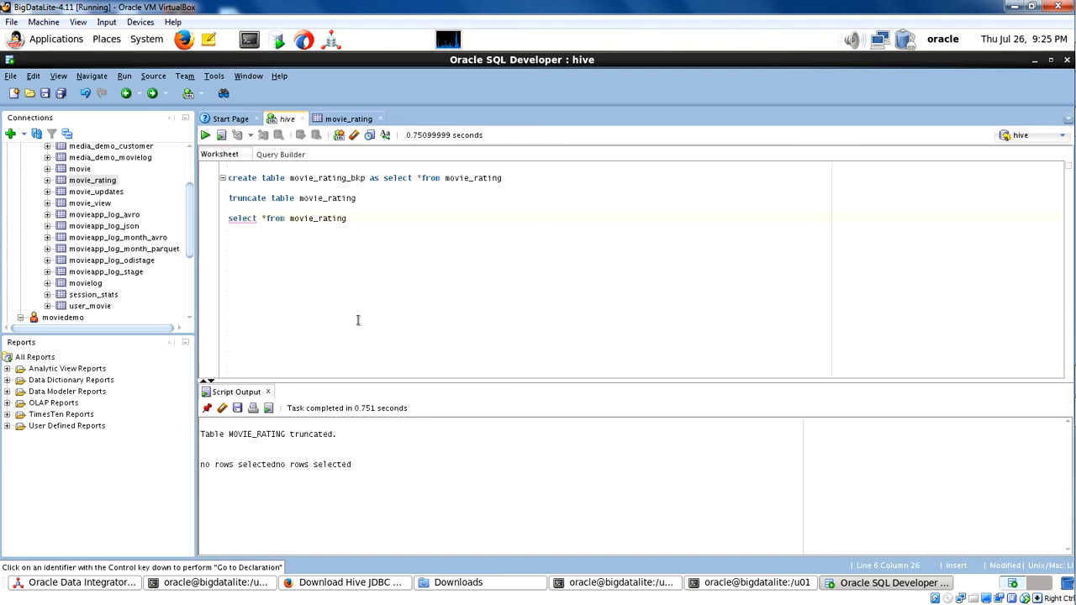
key("Return")
key("Return")
type("com")
triple_click(263, 238)
left_click(221, 134)
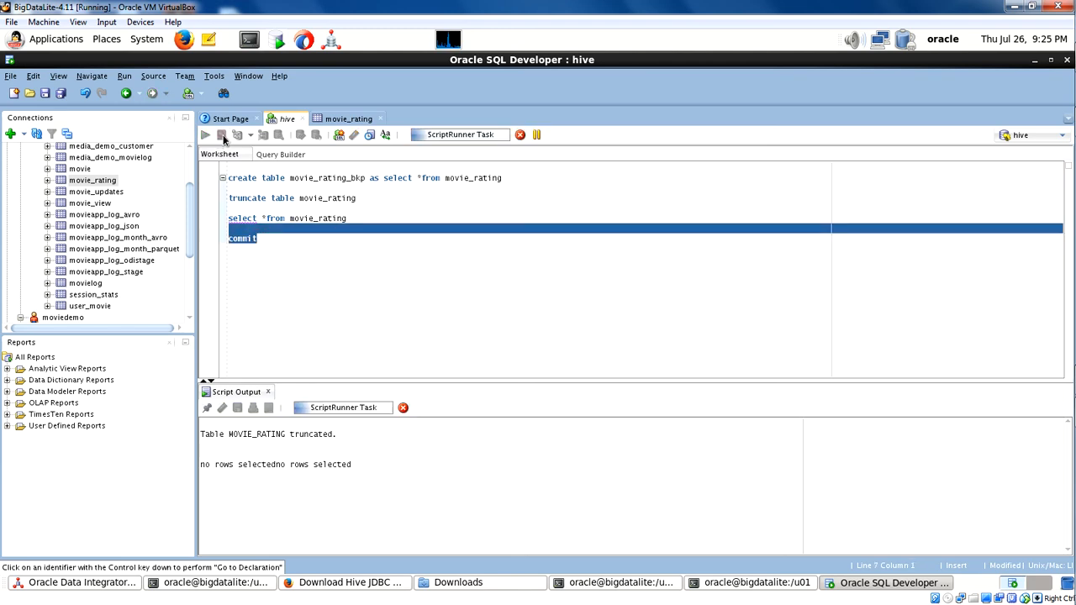